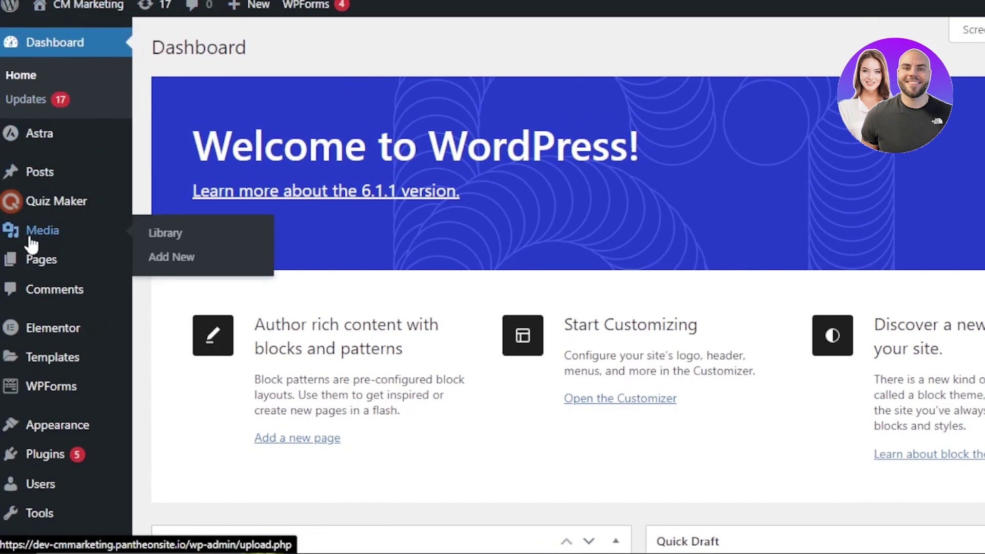
- Browse the uploaded restaurant and food photos in the Media Library, opening and closing the upload area
{"action": "left_click", "coordinate": [42, 244]}
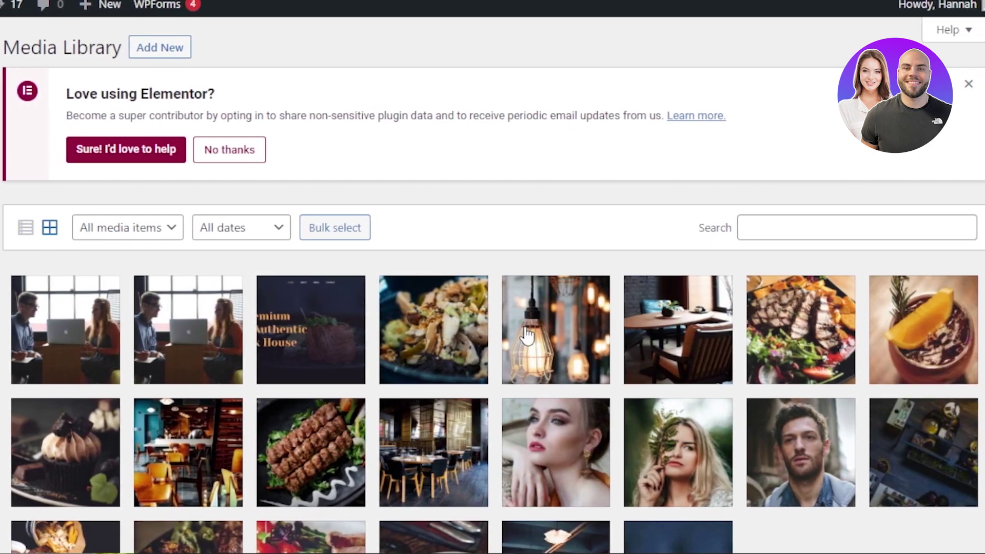
{"action": "scroll", "coordinate": [493, 308], "scroll_direction": "down", "scroll_amount": 3}
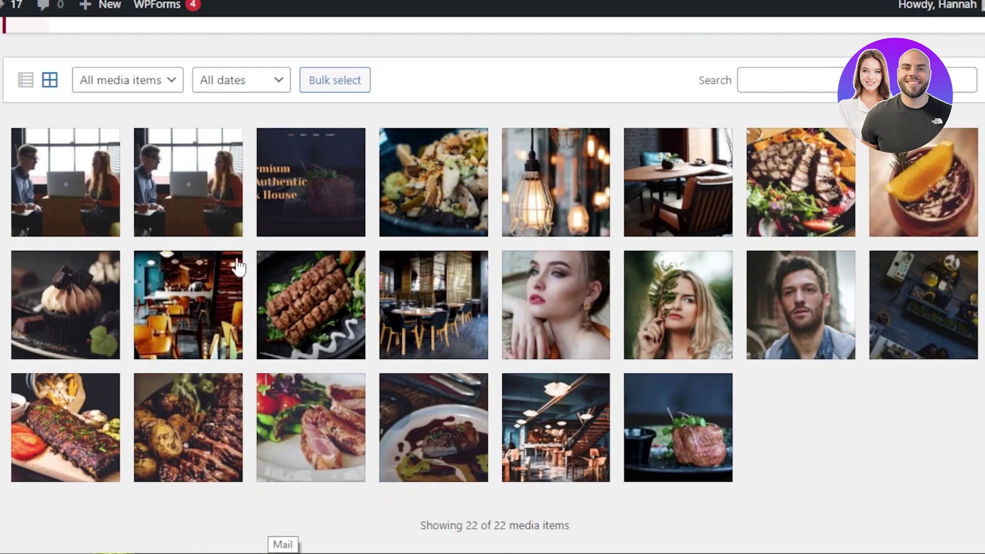
{"action": "scroll", "coordinate": [229, 69], "scroll_direction": "up", "scroll_amount": 3}
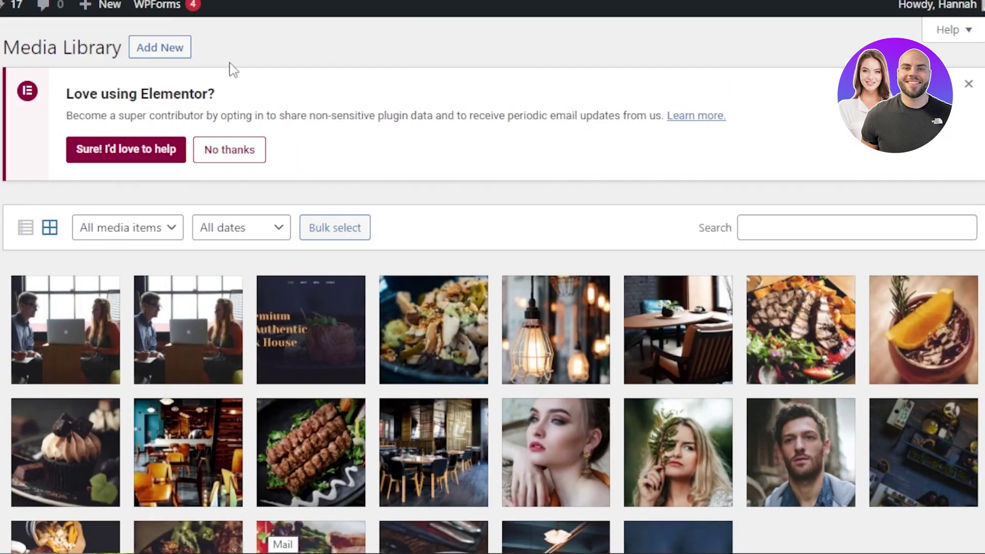
{"action": "left_click", "coordinate": [147, 51]}
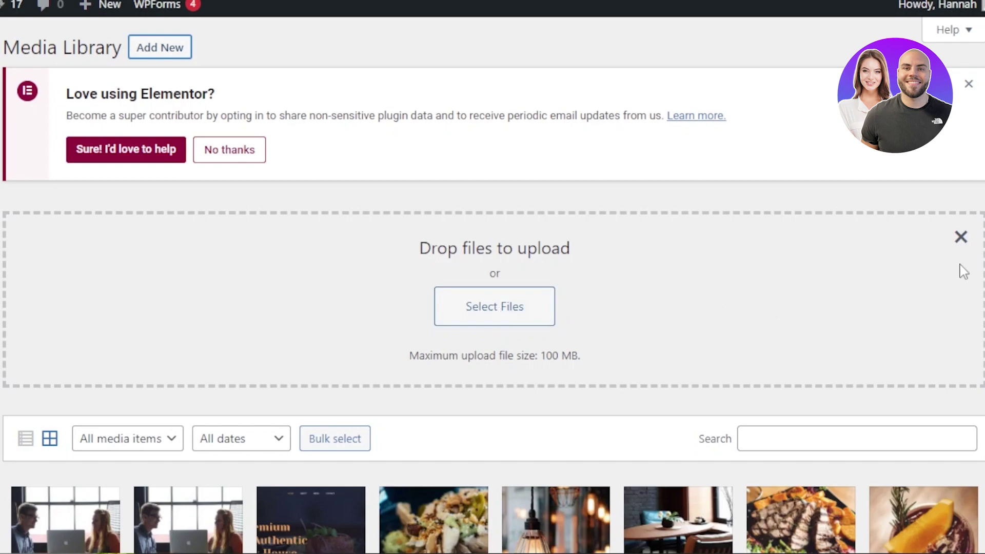
{"action": "left_click", "coordinate": [959, 236]}
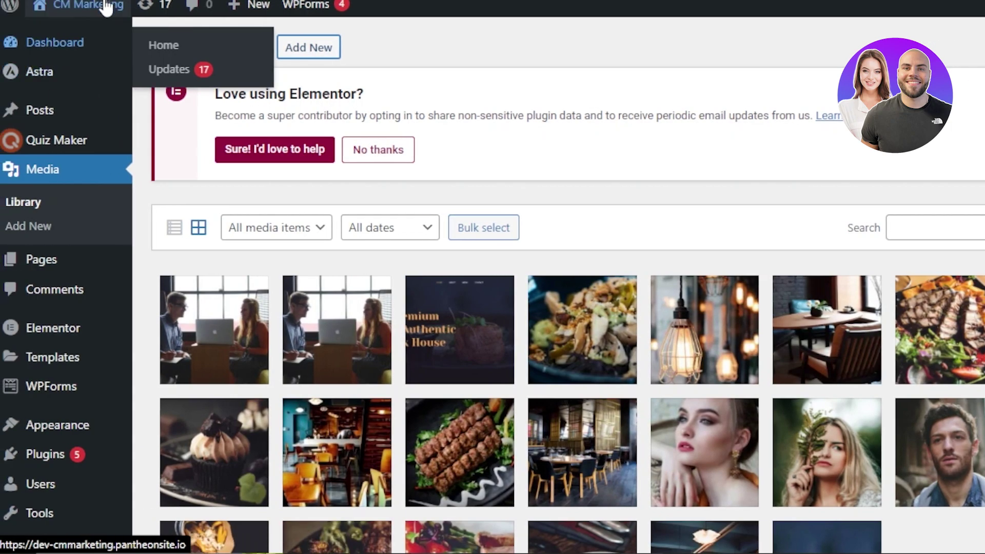
- Visit the live restaurant home page and scroll through it
{"action": "mouse_move", "coordinate": [90, 74]}
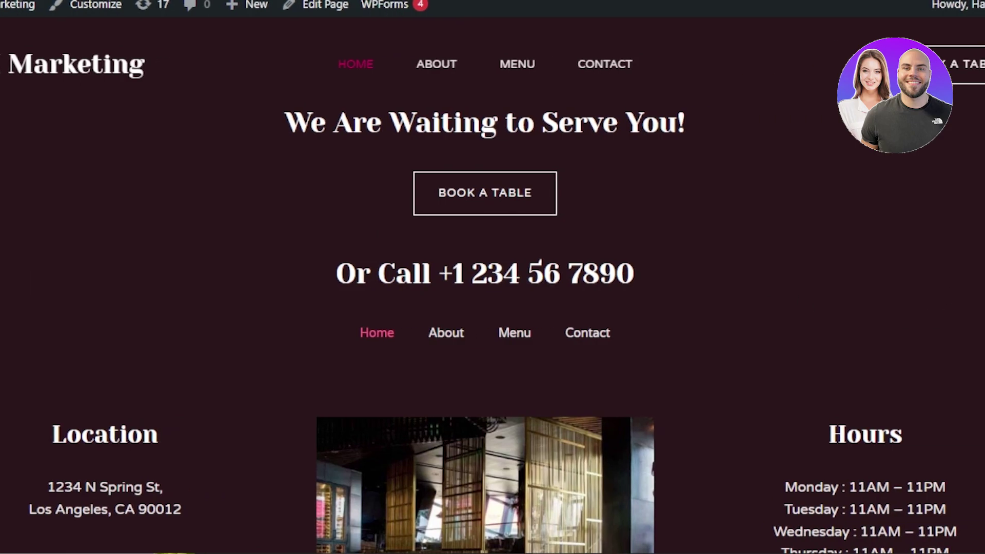
{"action": "scroll", "coordinate": [485, 308], "scroll_direction": "down", "scroll_amount": 6}
{"action": "scroll", "coordinate": [485, 308], "scroll_direction": "up", "scroll_amount": 6}
{"action": "scroll", "coordinate": [215, 130], "scroll_direction": "down", "scroll_amount": 5}
{"action": "scroll", "coordinate": [216, 131], "scroll_direction": "up", "scroll_amount": 5}
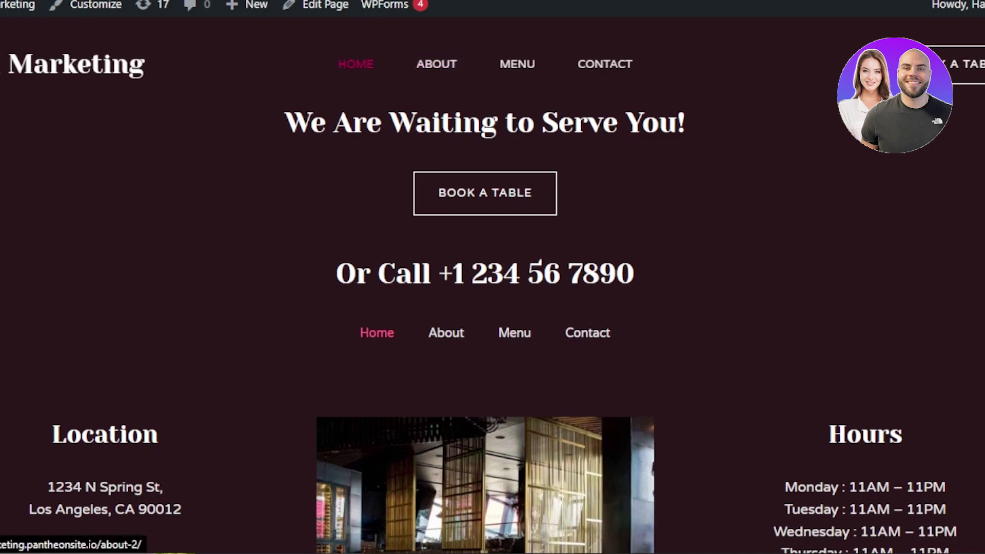
- Insert a Gallery block from the Media blocks into the Home page and pick images from the library
{"action": "left_click", "coordinate": [315, 5]}
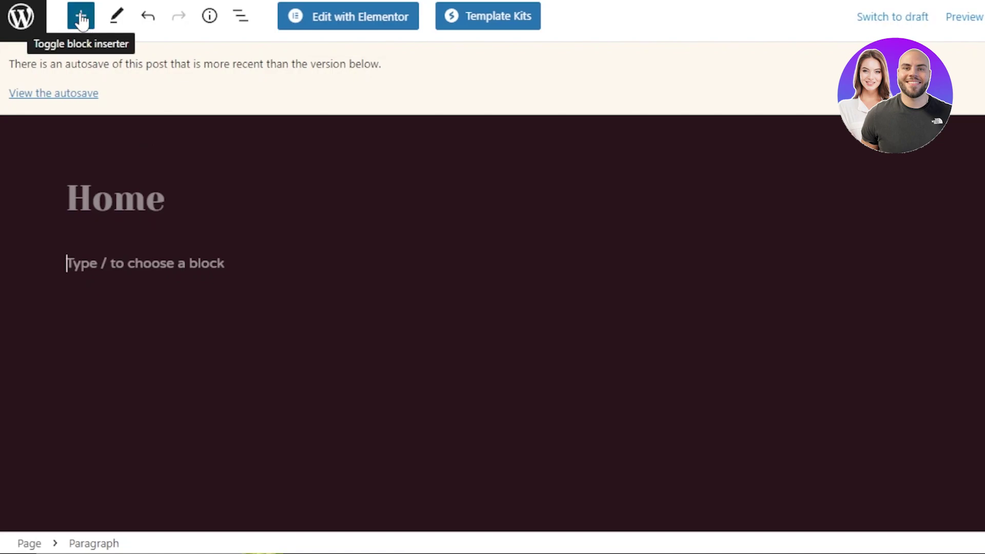
{"action": "left_click", "coordinate": [83, 21]}
{"action": "mouse_move", "coordinate": [290, 183]}
{"action": "left_mouse_down"}
{"action": "mouse_move", "coordinate": [288, 194]}
{"action": "mouse_move", "coordinate": [295, 179]}
{"action": "left_mouse_up"}
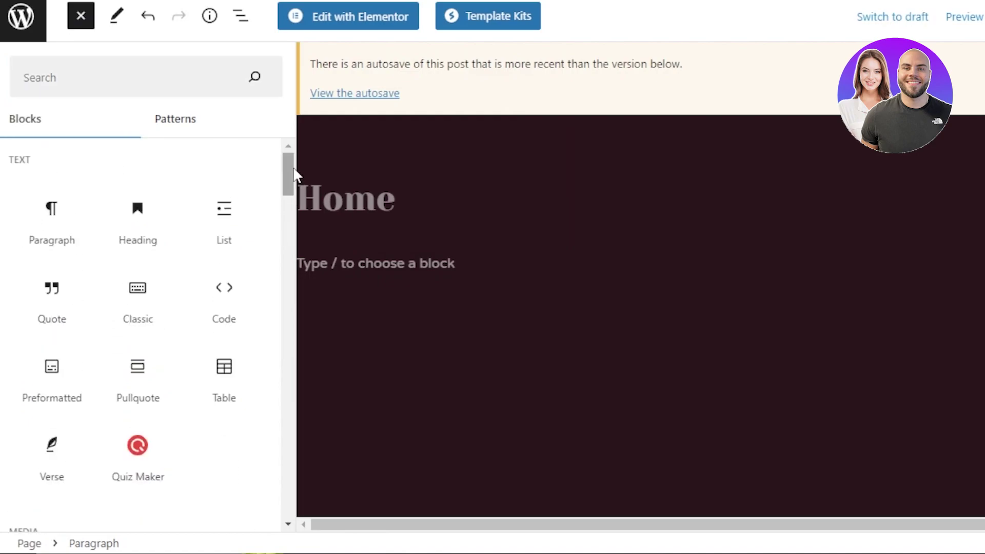
{"action": "scroll", "coordinate": [294, 172], "scroll_direction": "down", "scroll_amount": 1}
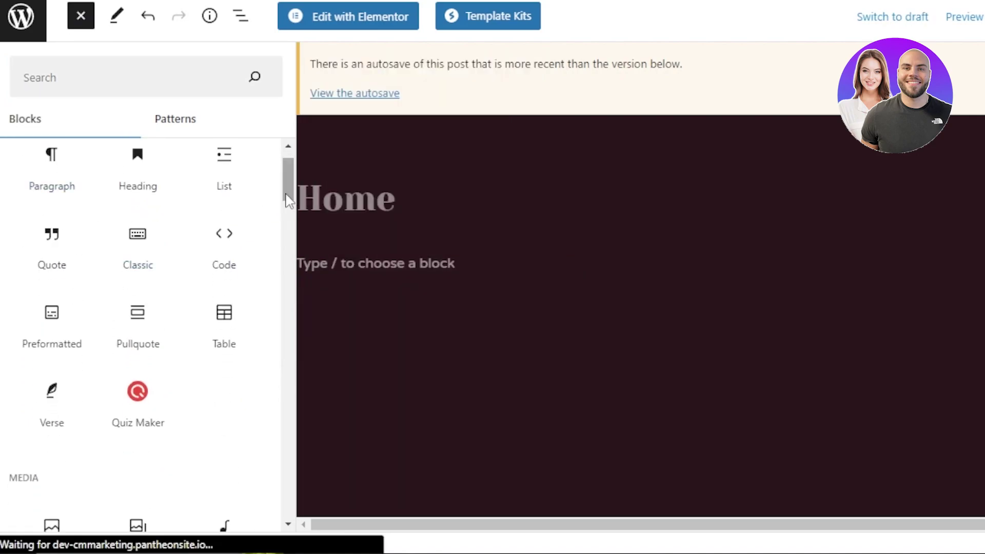
{"action": "left_click_drag", "start_coordinate": [286, 175], "coordinate": [291, 220]}
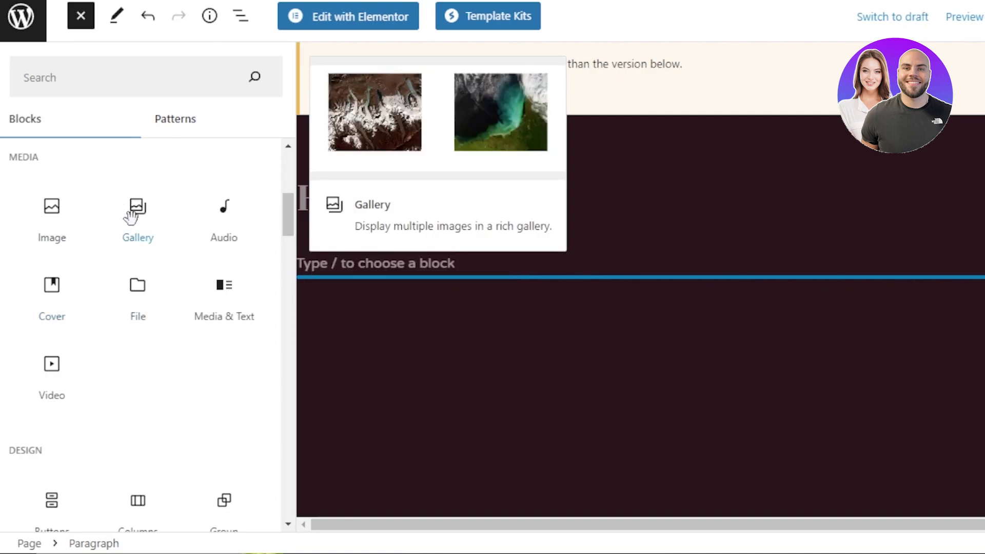
{"action": "left_click", "coordinate": [140, 208]}
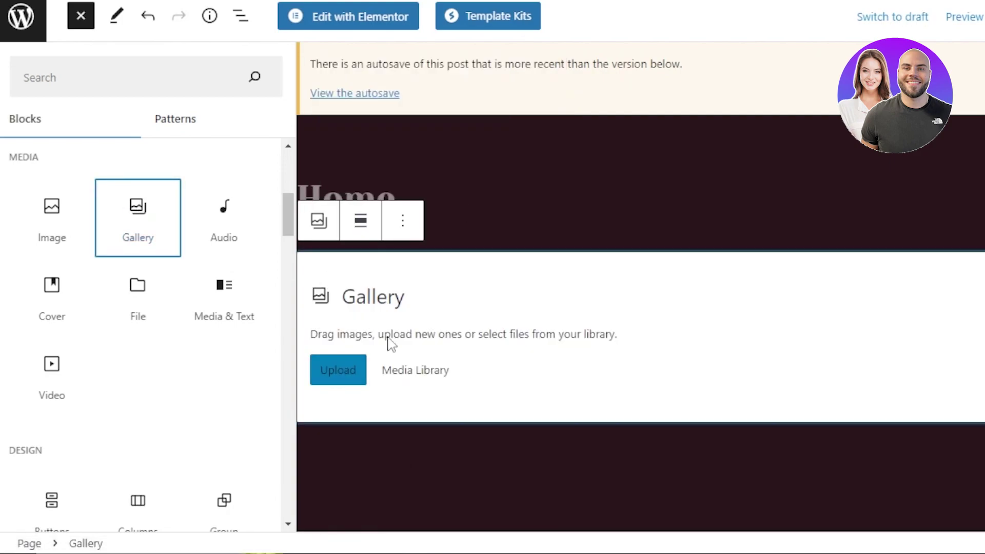
{"action": "left_click", "coordinate": [352, 395]}
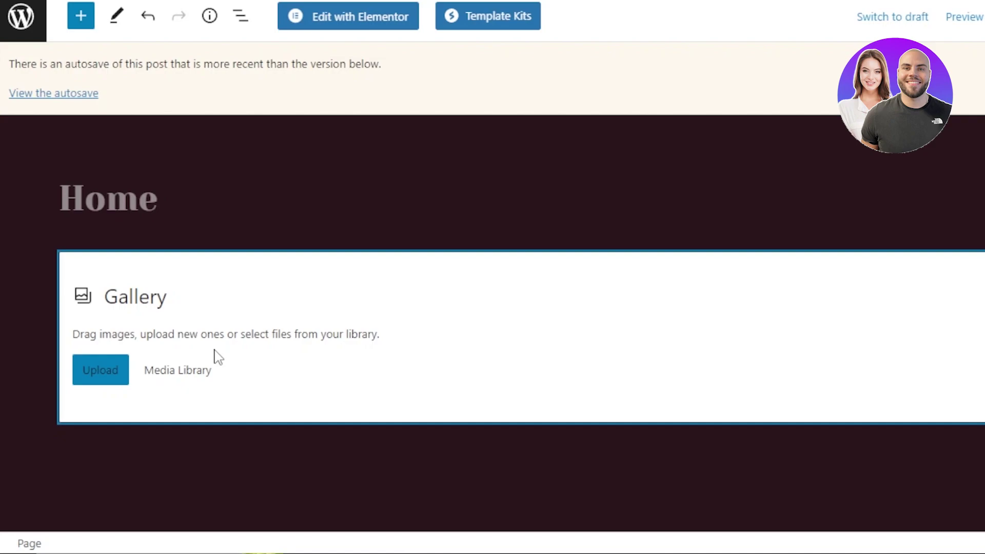
{"action": "left_click", "coordinate": [189, 375]}
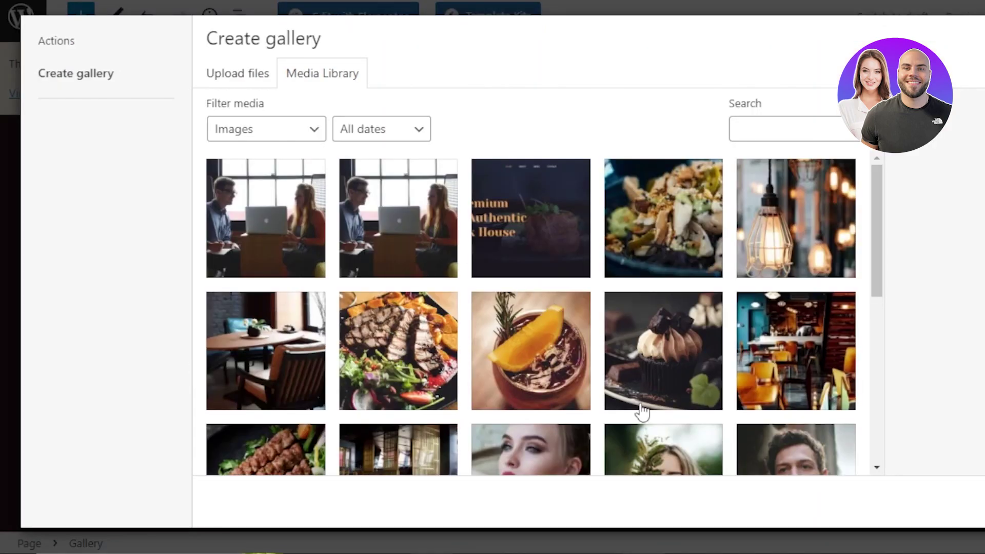
- Insert a gallery of the grilled steak salad photo, captioned 'steaks'
{"action": "left_click_drag", "start_coordinate": [874, 203], "coordinate": [886, 223]}
{"action": "left_click", "coordinate": [420, 307]}
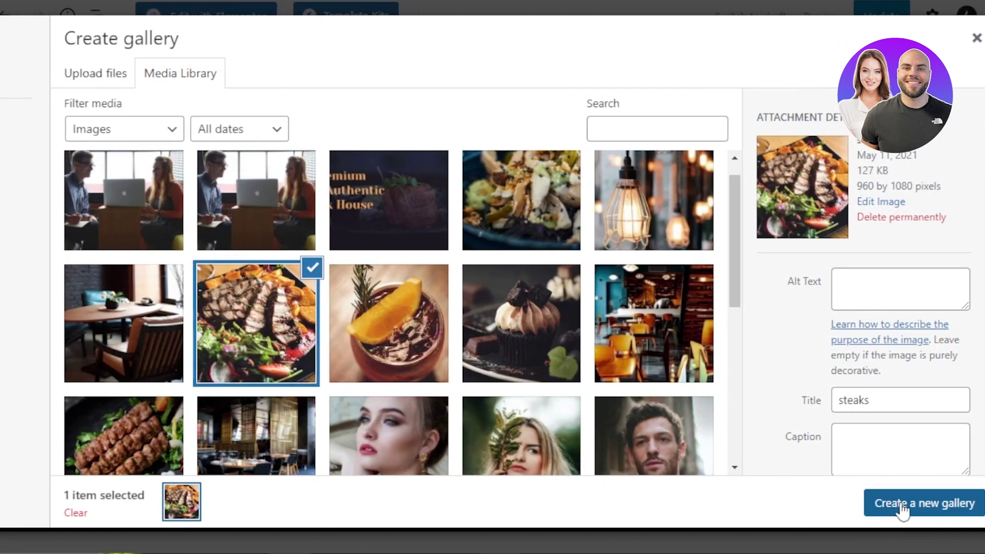
{"action": "left_click", "coordinate": [902, 509]}
{"action": "left_click", "coordinate": [87, 267]}
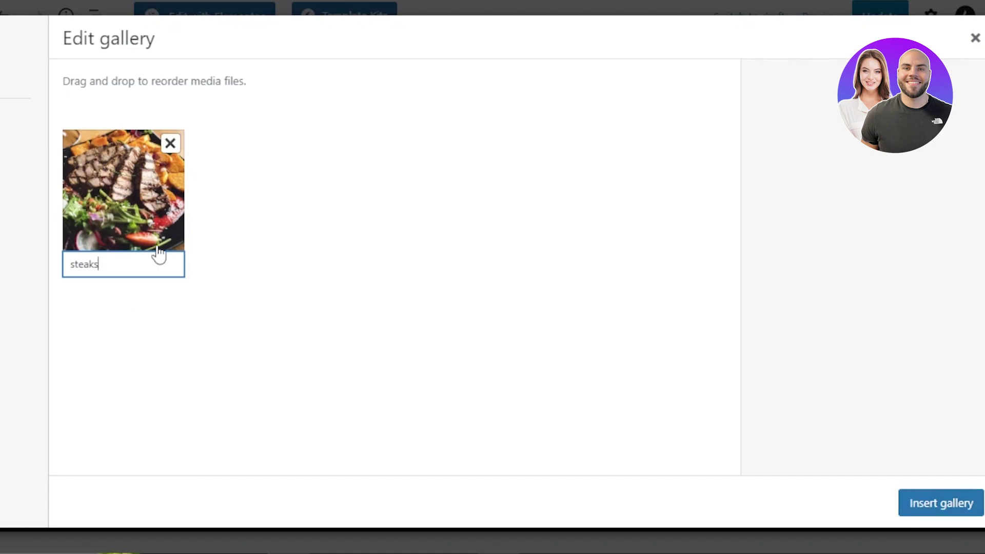
{"action": "left_click", "coordinate": [951, 515]}
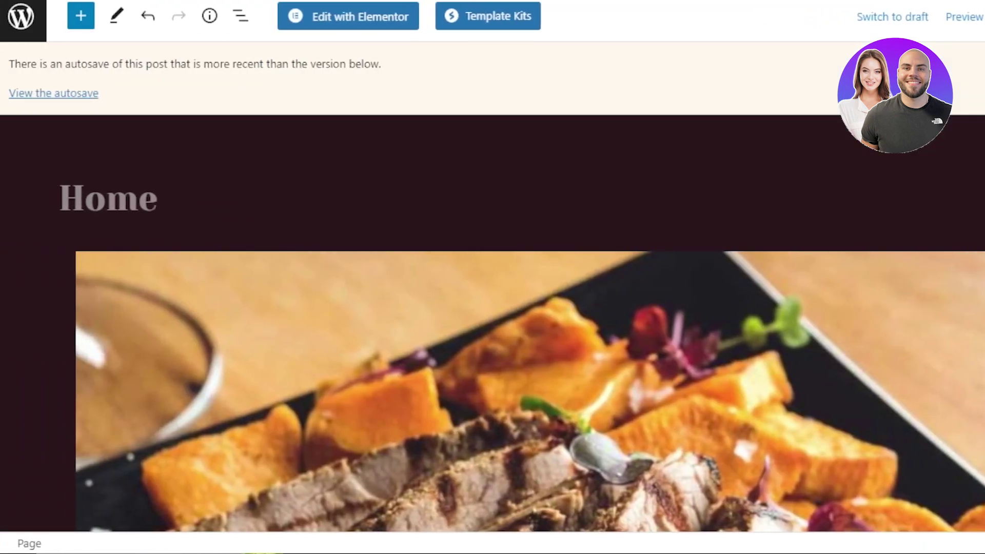
- Add the kebab skewers photo to the gallery from the media library
{"action": "scroll", "coordinate": [568, 302], "scroll_direction": "down", "scroll_amount": 8}
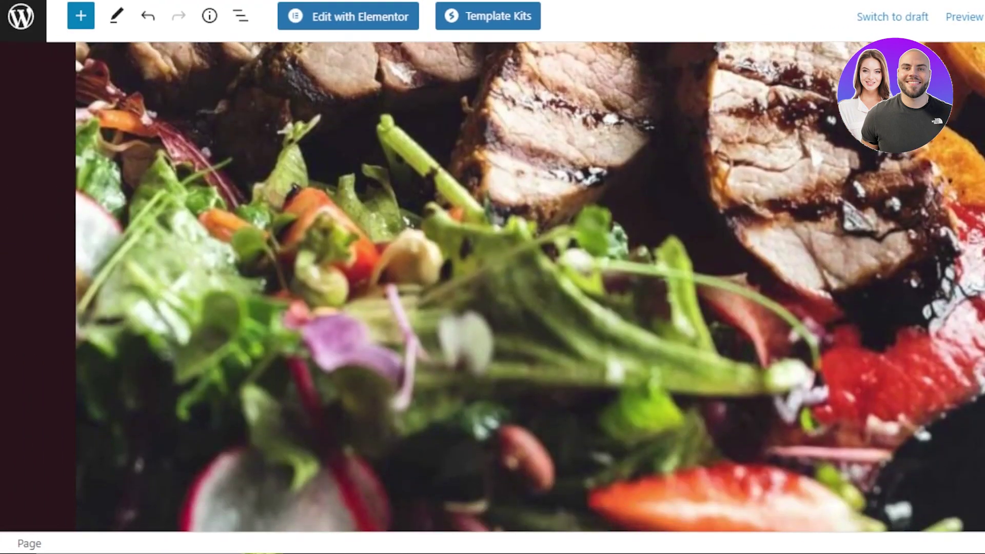
{"action": "scroll", "coordinate": [568, 303], "scroll_direction": "up", "scroll_amount": 8}
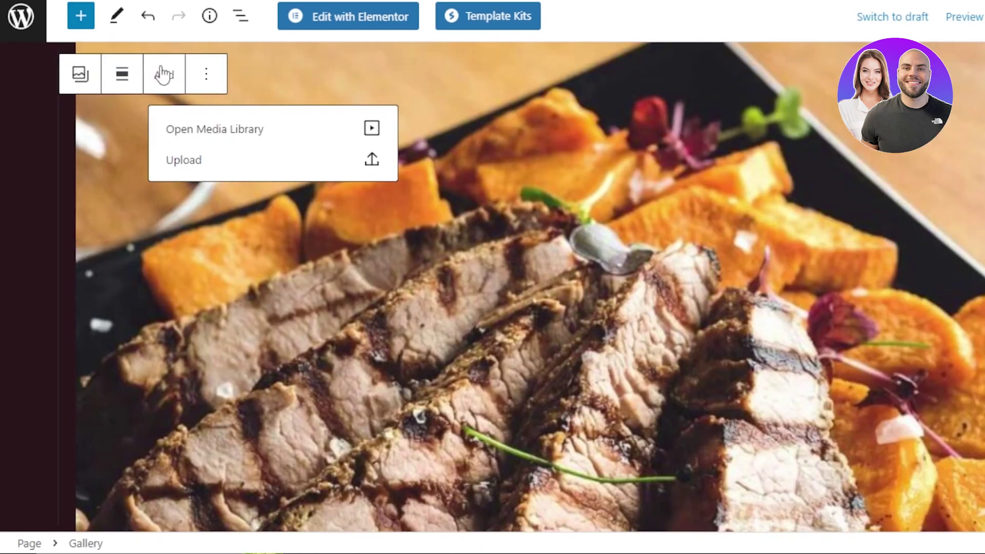
{"action": "left_click", "coordinate": [236, 136]}
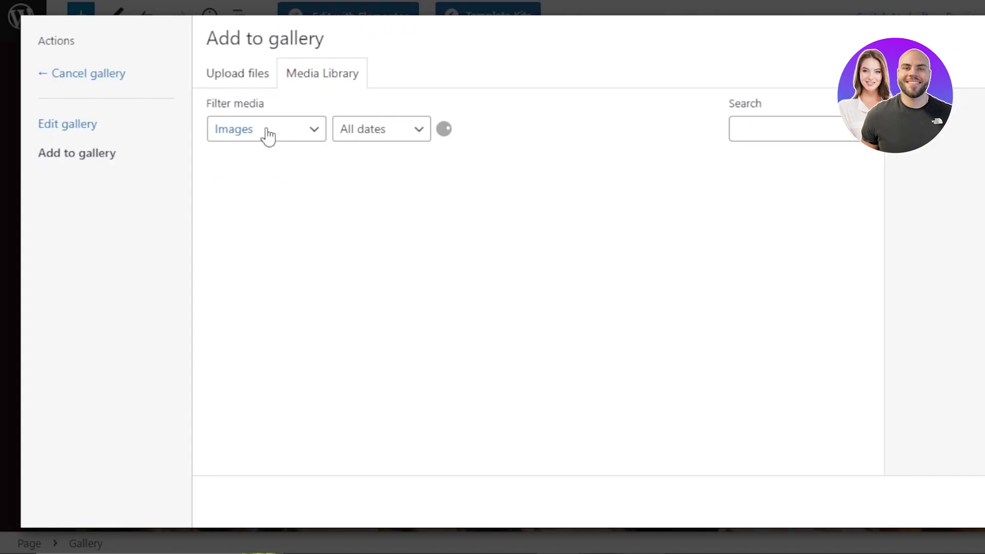
{"action": "left_click", "coordinate": [370, 328]}
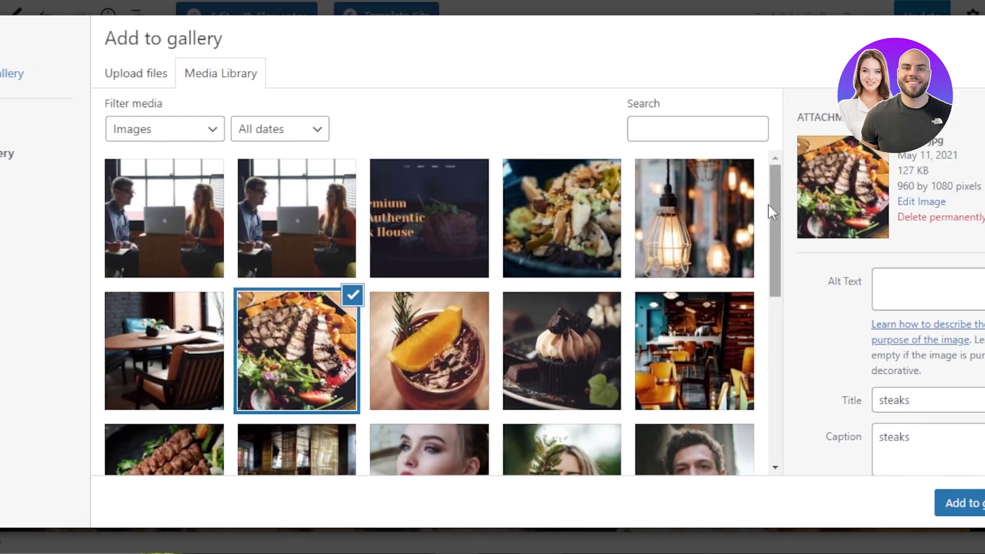
{"action": "scroll", "coordinate": [769, 203], "scroll_direction": "down", "scroll_amount": 3}
{"action": "left_click", "coordinate": [169, 311]}
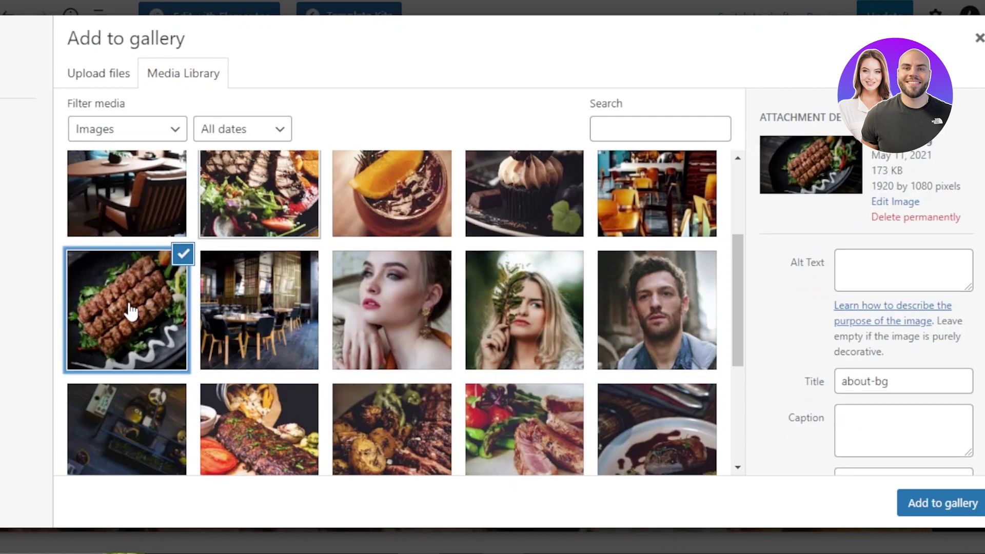
{"action": "left_click", "coordinate": [941, 502]}
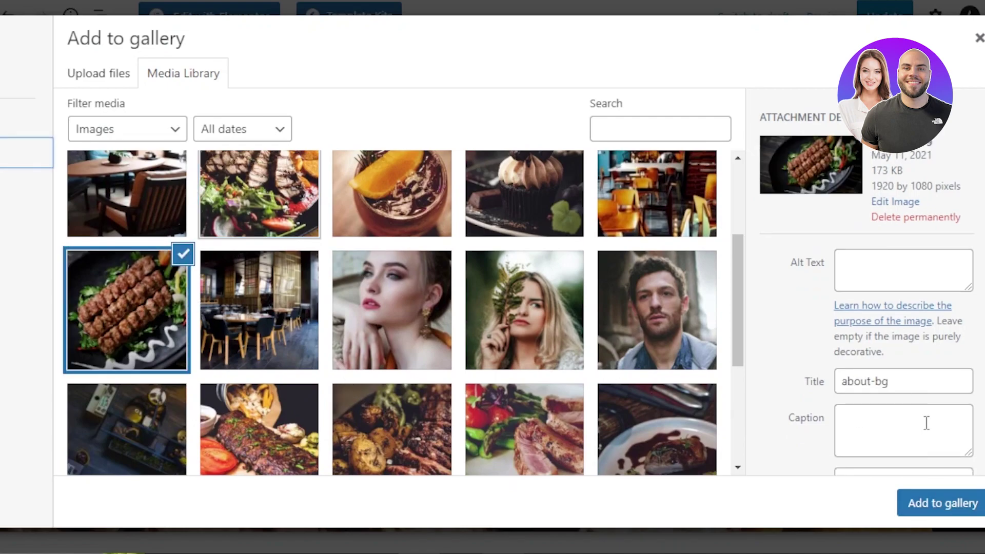
{"action": "left_click", "coordinate": [942, 504]}
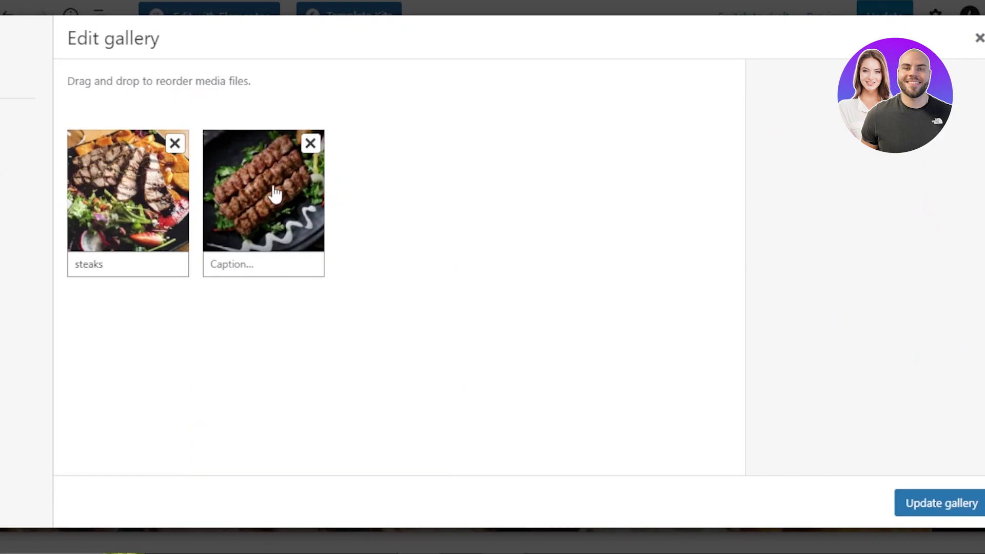
- Add the mixed salad plate and sliced seared steak photos to the gallery
{"action": "left_click", "coordinate": [52, 153]}
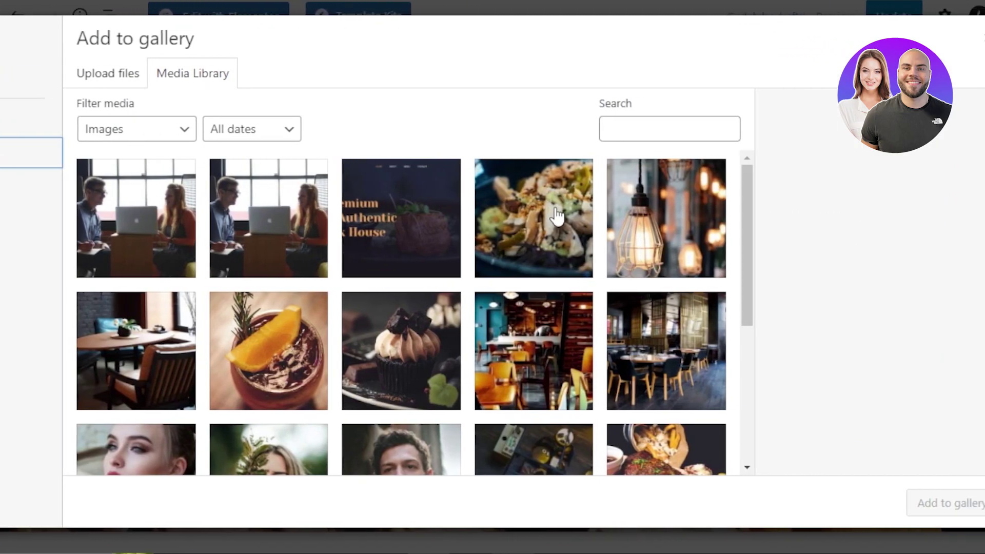
{"action": "left_click", "coordinate": [560, 216]}
{"action": "left_click", "coordinate": [956, 505]}
{"action": "left_click", "coordinate": [26, 153]}
{"action": "scroll", "coordinate": [748, 231], "scroll_direction": "down", "scroll_amount": 5}
{"action": "left_click", "coordinate": [122, 343]}
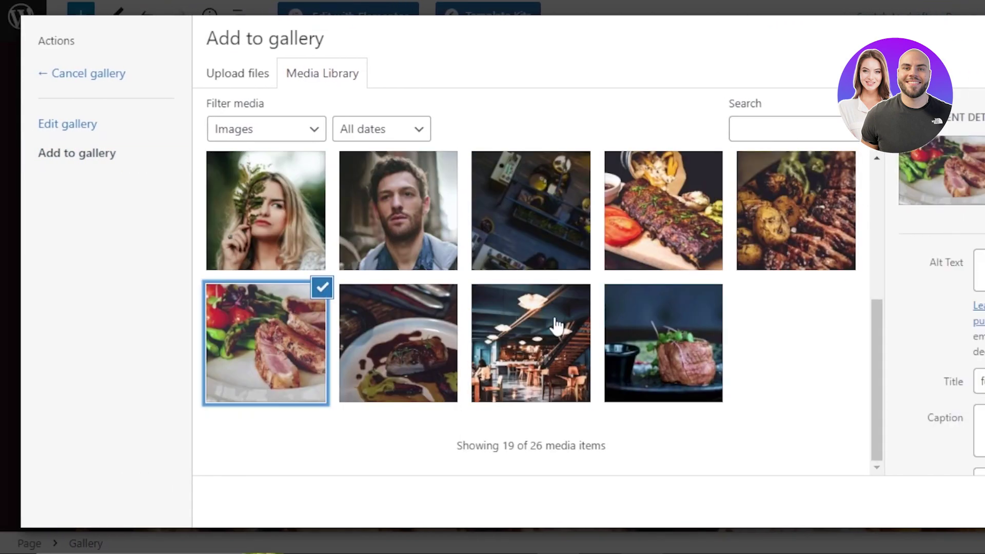
{"action": "left_click", "coordinate": [978, 502]}
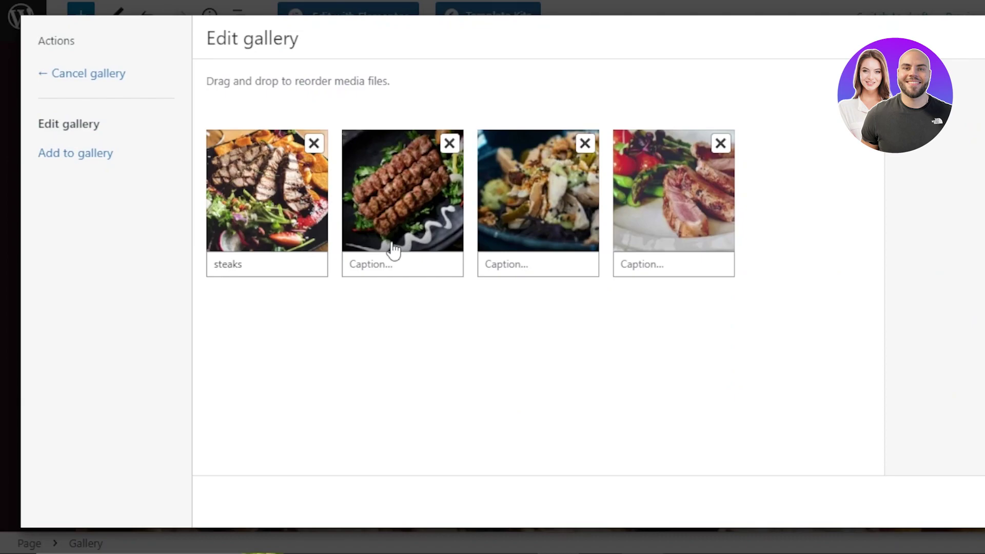
- Add the steak and potatoes photo and the plated steak photo to the gallery
{"action": "left_click", "coordinate": [86, 164]}
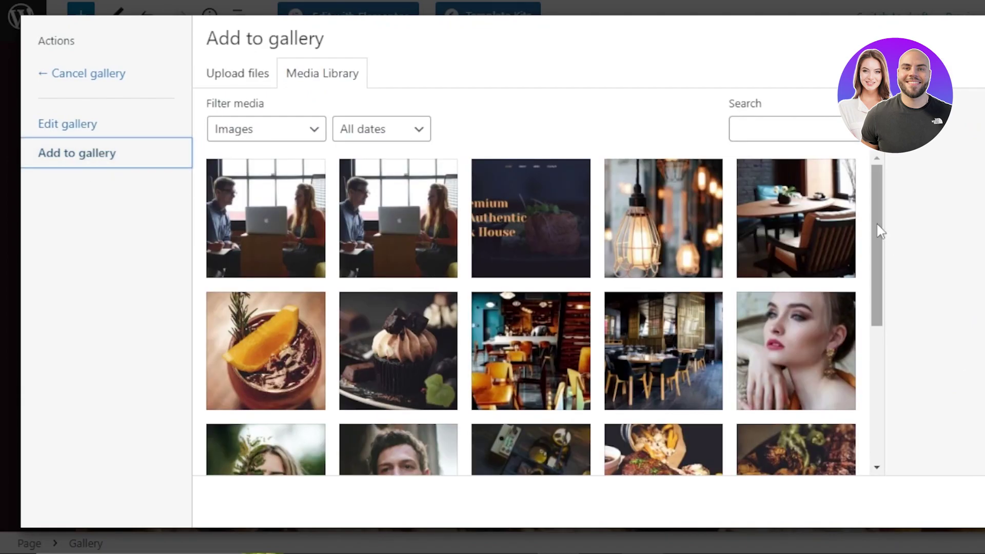
{"action": "left_click_drag", "start_coordinate": [878, 230], "coordinate": [876, 319]}
{"action": "left_click", "coordinate": [779, 277]}
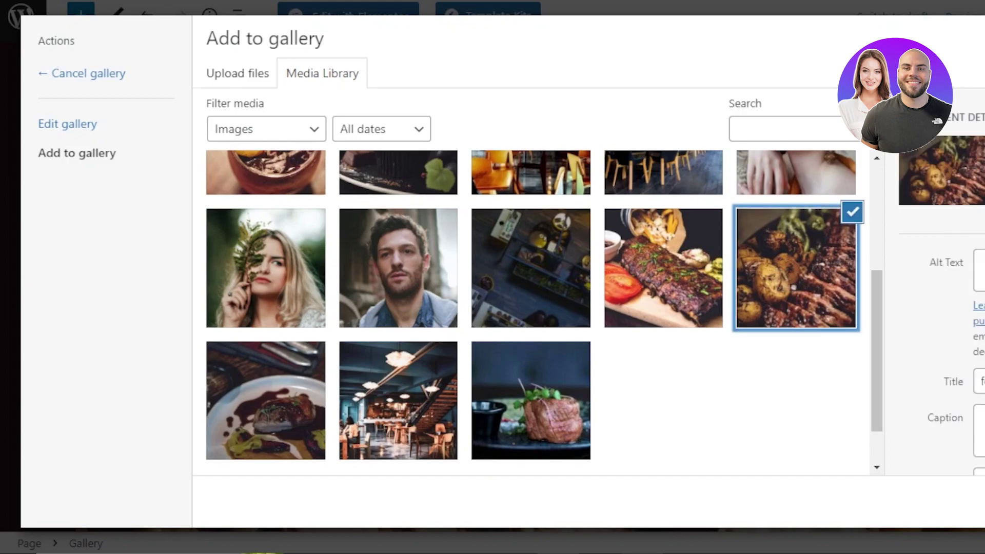
{"action": "left_click", "coordinate": [939, 502]}
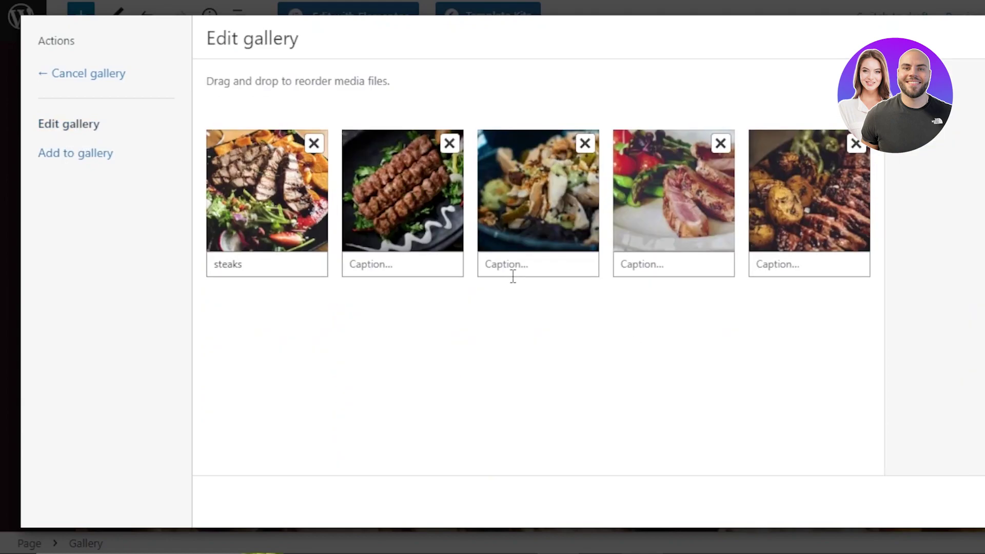
{"action": "left_click", "coordinate": [82, 156]}
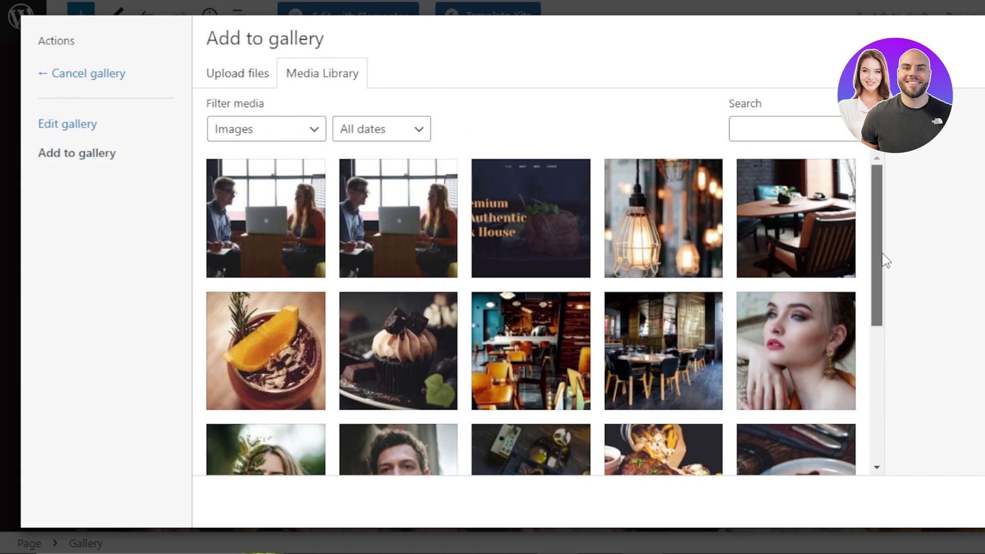
{"action": "left_click_drag", "start_coordinate": [886, 261], "coordinate": [888, 405]}
{"action": "left_click", "coordinate": [384, 385]}
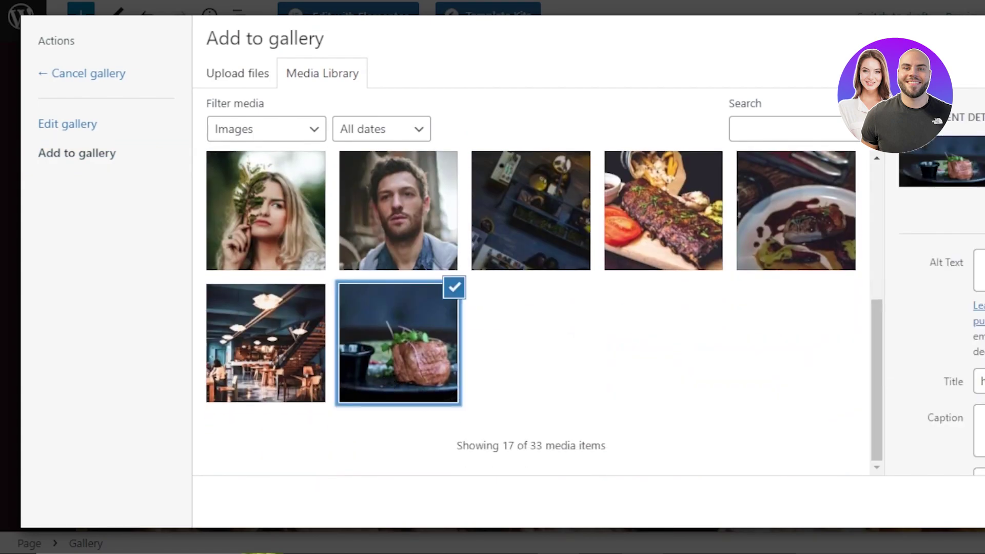
{"action": "left_click", "coordinate": [939, 501]}
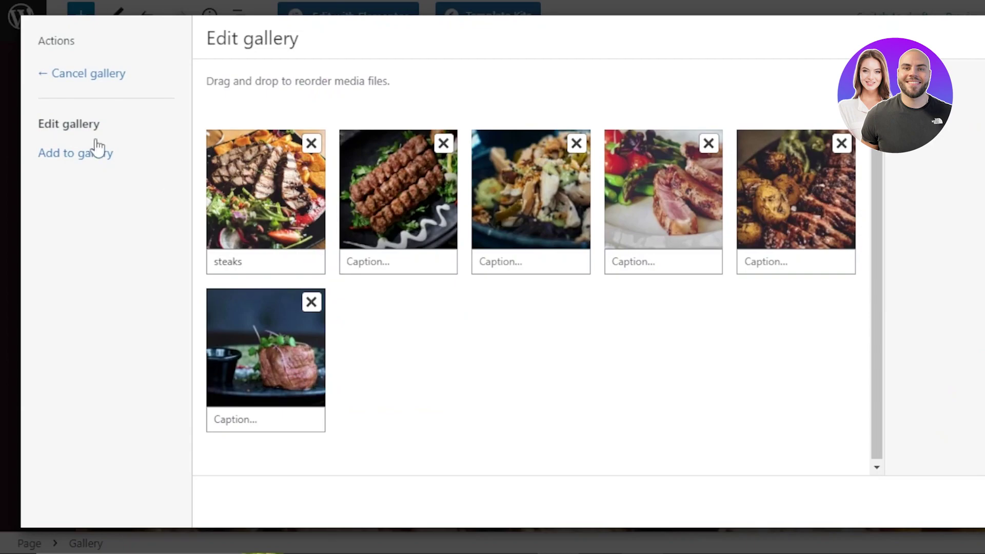
- Select the ribs and cupcake photos in the library for the gallery
{"action": "left_click", "coordinate": [88, 157]}
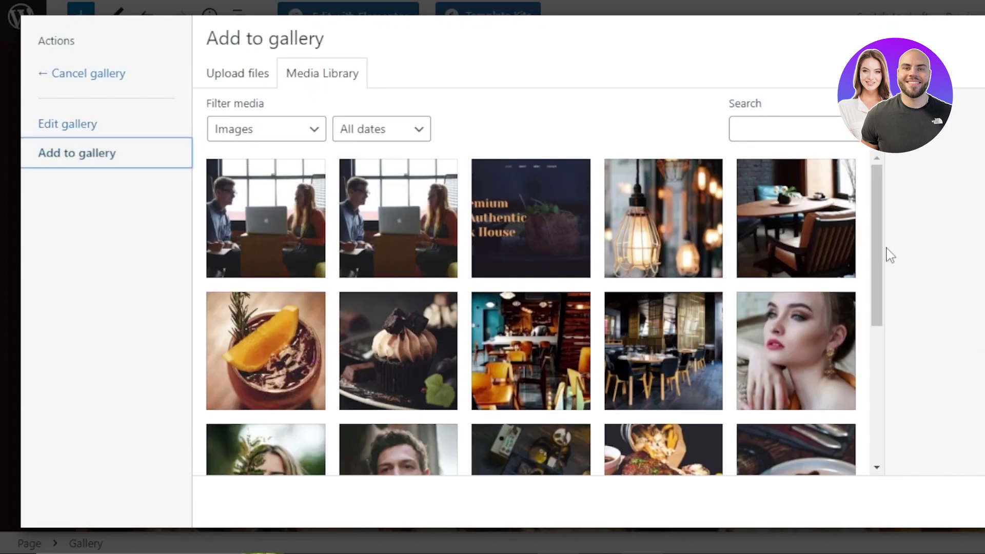
{"action": "left_click_drag", "start_coordinate": [875, 242], "coordinate": [882, 269]}
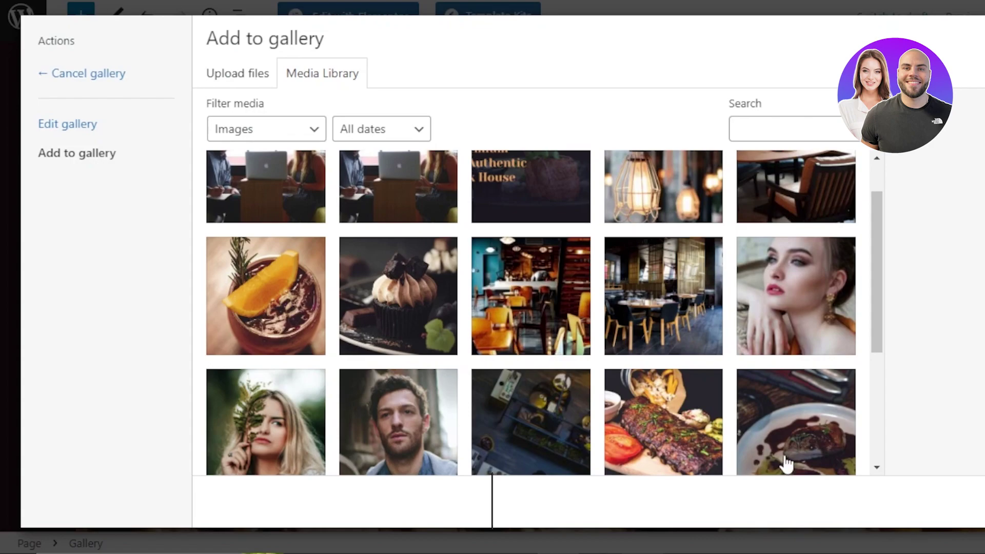
{"action": "left_click_drag", "start_coordinate": [876, 293], "coordinate": [876, 402]}
{"action": "left_click", "coordinate": [619, 264]}
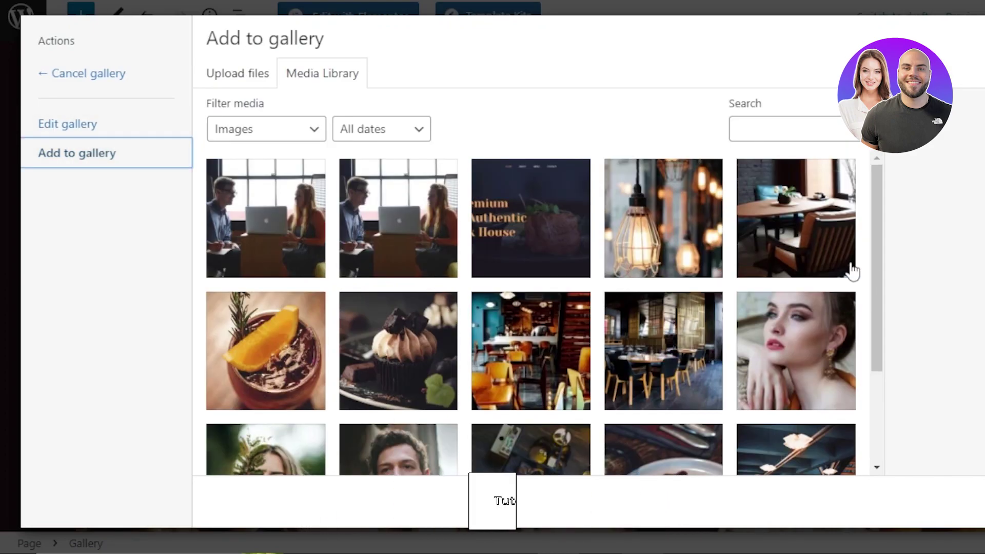
{"action": "scroll", "coordinate": [852, 268], "scroll_direction": "down", "scroll_amount": 1}
{"action": "left_click", "coordinate": [380, 323]}
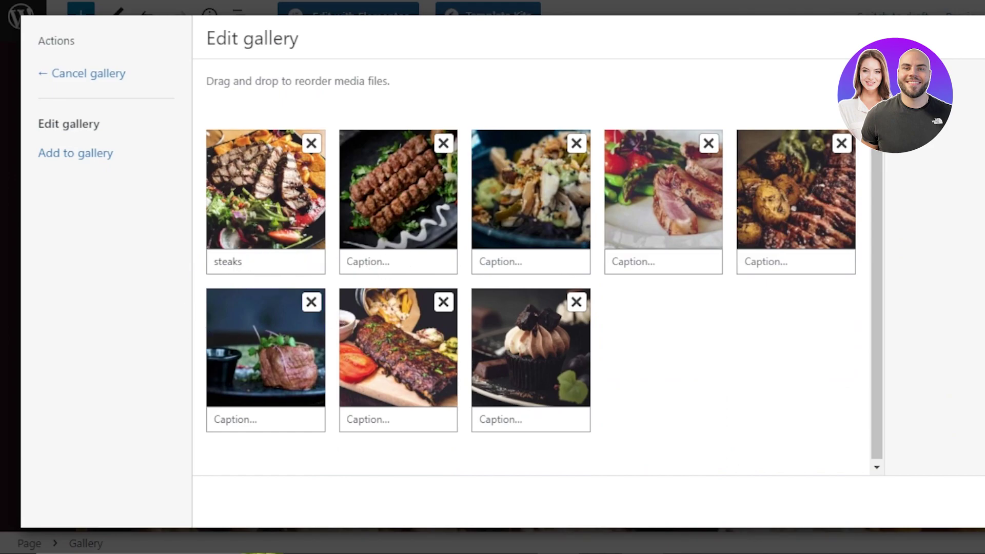
- Check the 'steaks' image's attachment details and update the gallery on the page
{"action": "left_click", "coordinate": [256, 222]}
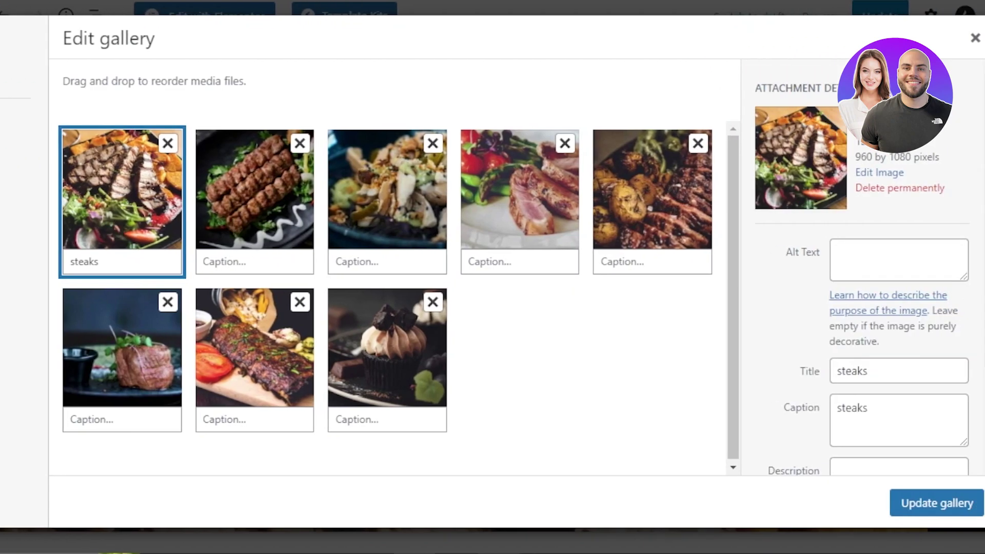
{"action": "scroll", "coordinate": [832, 221], "scroll_direction": "down", "scroll_amount": 1}
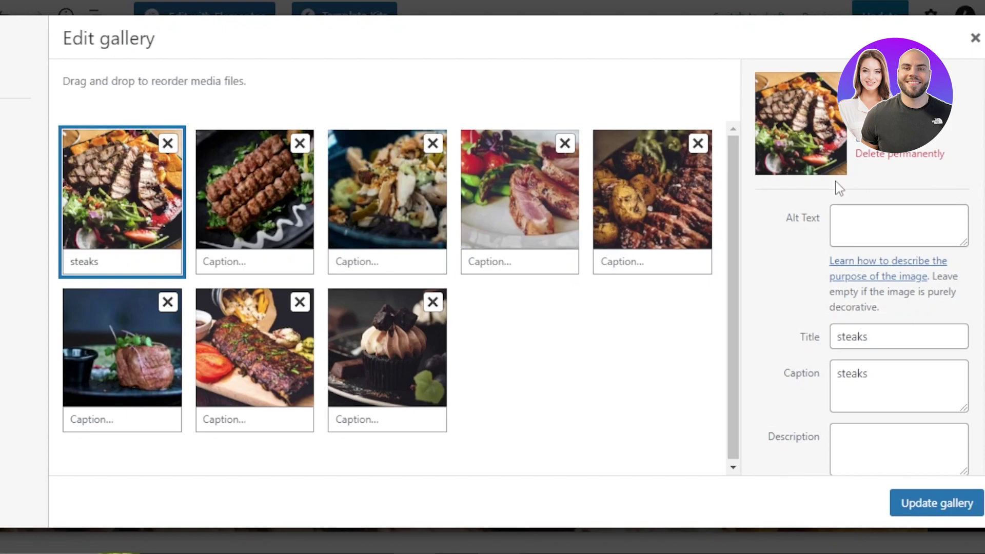
{"action": "scroll", "coordinate": [862, 267], "scroll_direction": "down", "scroll_amount": 2}
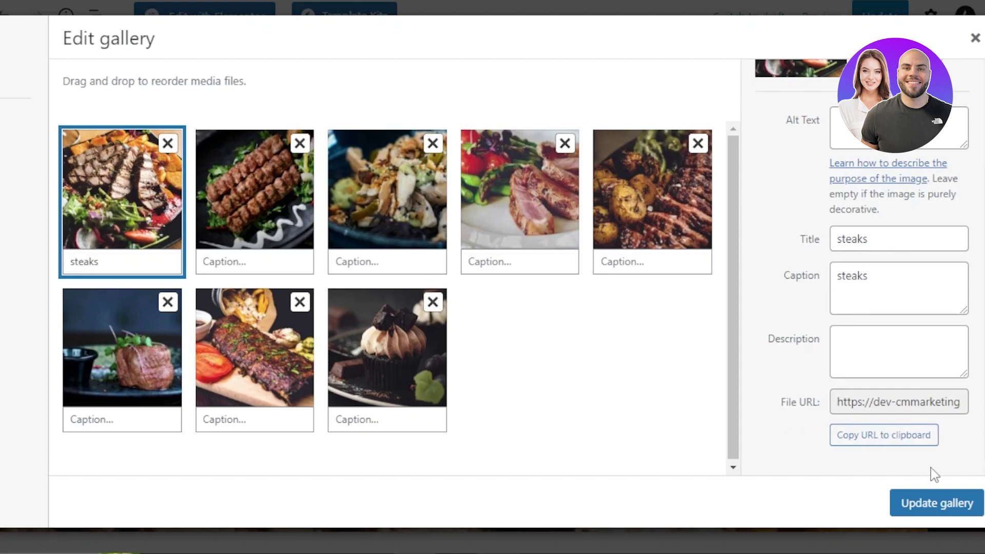
{"action": "left_click", "coordinate": [935, 505]}
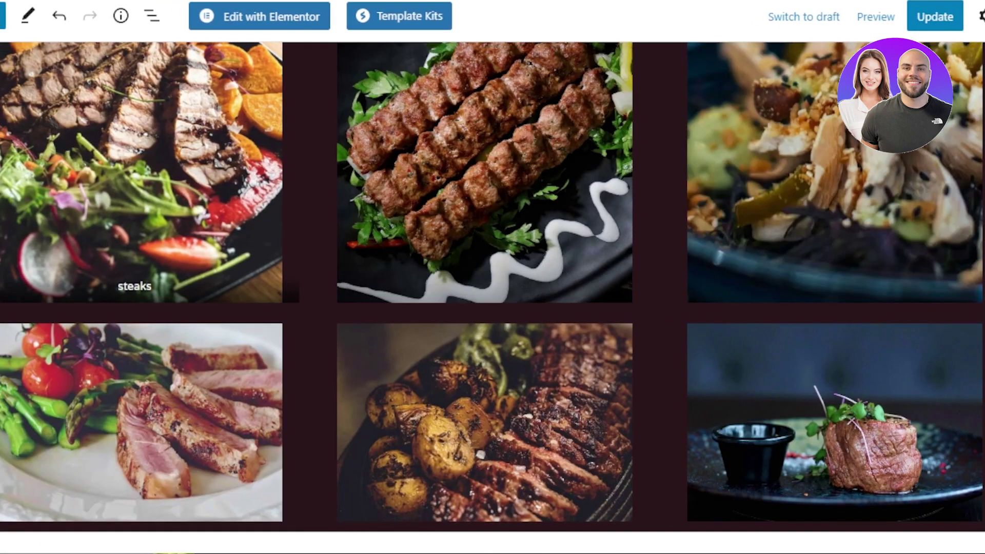
- Scroll through the eight-photo food gallery grid in the editor
{"action": "scroll", "coordinate": [493, 288], "scroll_direction": "down", "scroll_amount": 5}
{"action": "scroll", "coordinate": [492, 287], "scroll_direction": "up", "scroll_amount": 10}
{"action": "scroll", "coordinate": [493, 287], "scroll_direction": "down", "scroll_amount": 7}
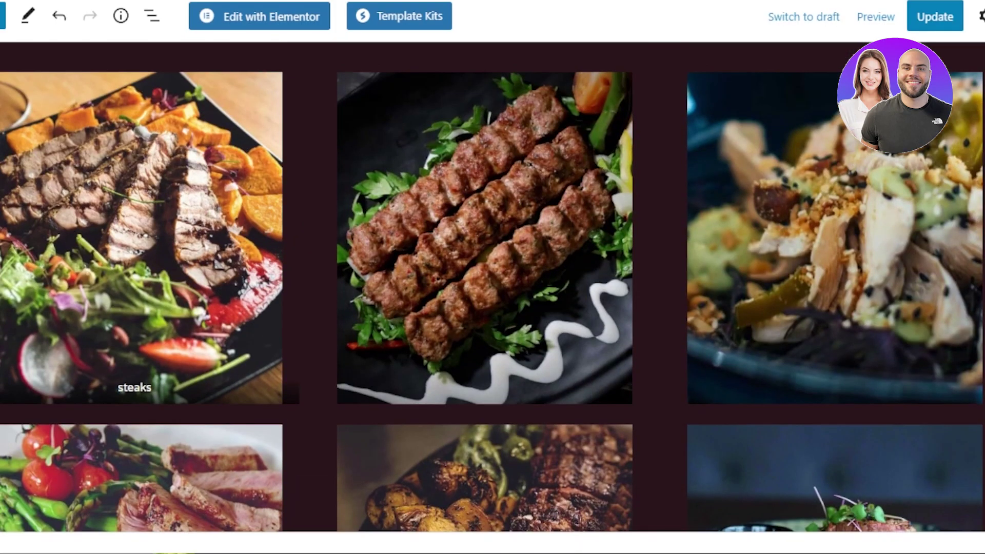
{"action": "scroll", "coordinate": [493, 288], "scroll_direction": "down", "scroll_amount": 14}
{"action": "scroll", "coordinate": [492, 287], "scroll_direction": "up", "scroll_amount": 8}
{"action": "scroll", "coordinate": [493, 288], "scroll_direction": "down", "scroll_amount": 12}
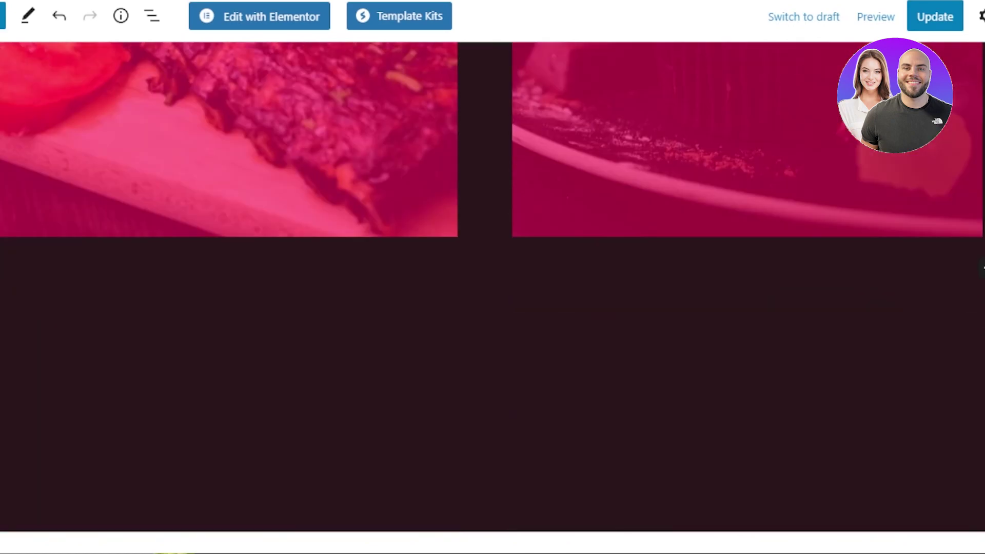
{"action": "scroll", "coordinate": [493, 287], "scroll_direction": "up", "scroll_amount": 10}
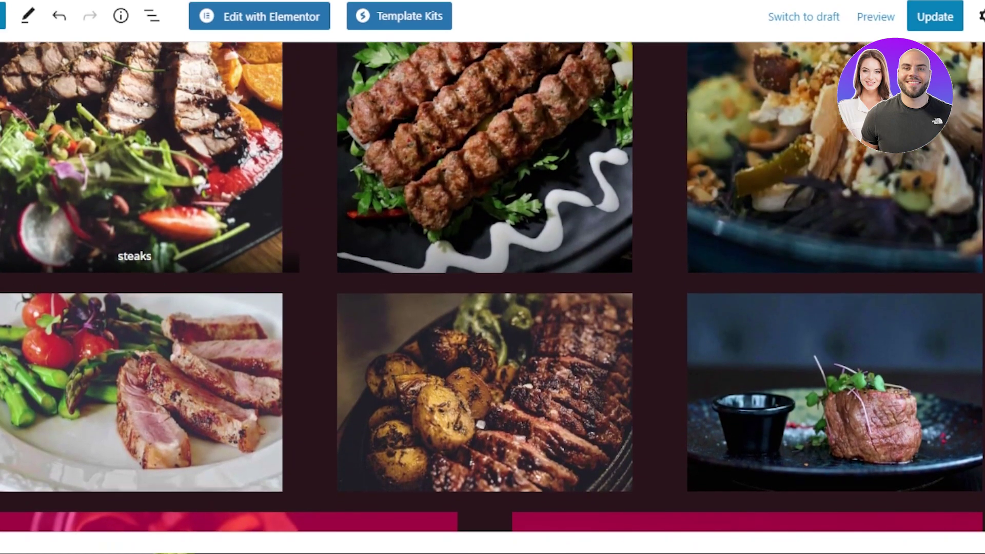
{"action": "scroll", "coordinate": [803, 203], "scroll_direction": "up", "scroll_amount": 1}
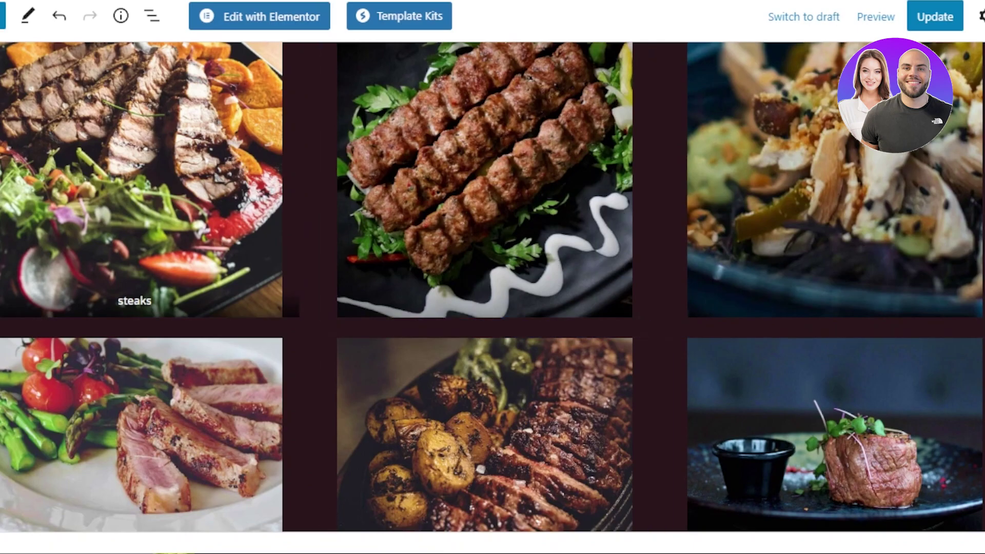
{"action": "scroll", "coordinate": [948, 359], "scroll_direction": "down", "scroll_amount": 6}
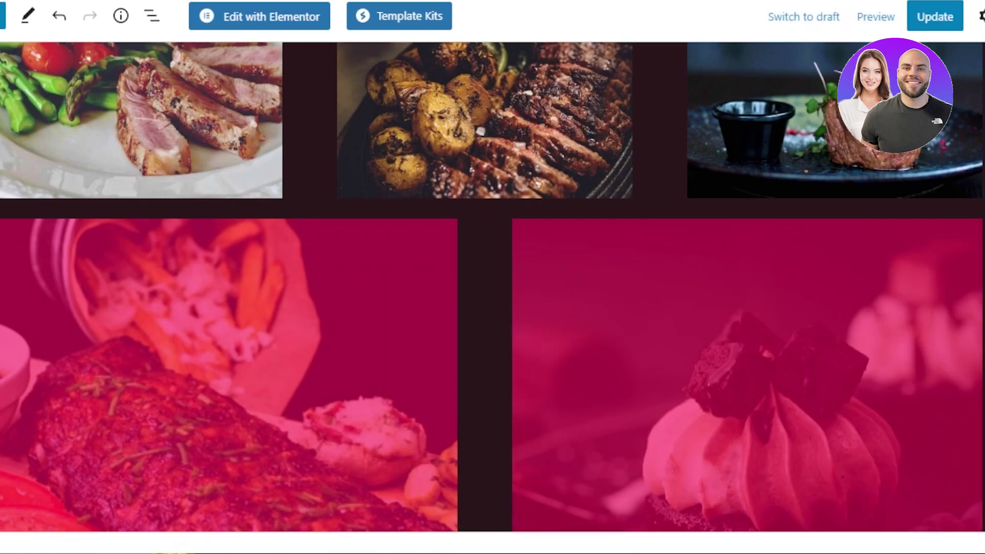
{"action": "scroll", "coordinate": [491, 287], "scroll_direction": "down", "scroll_amount": 3}
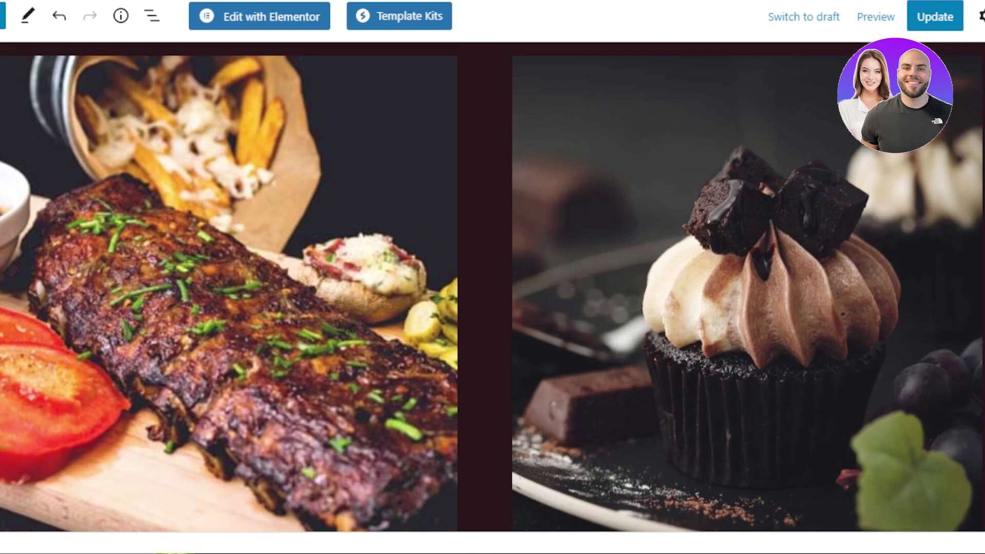
{"action": "scroll", "coordinate": [491, 287], "scroll_direction": "up", "scroll_amount": 8}
{"action": "scroll", "coordinate": [289, 259], "scroll_direction": "up", "scroll_amount": 2}
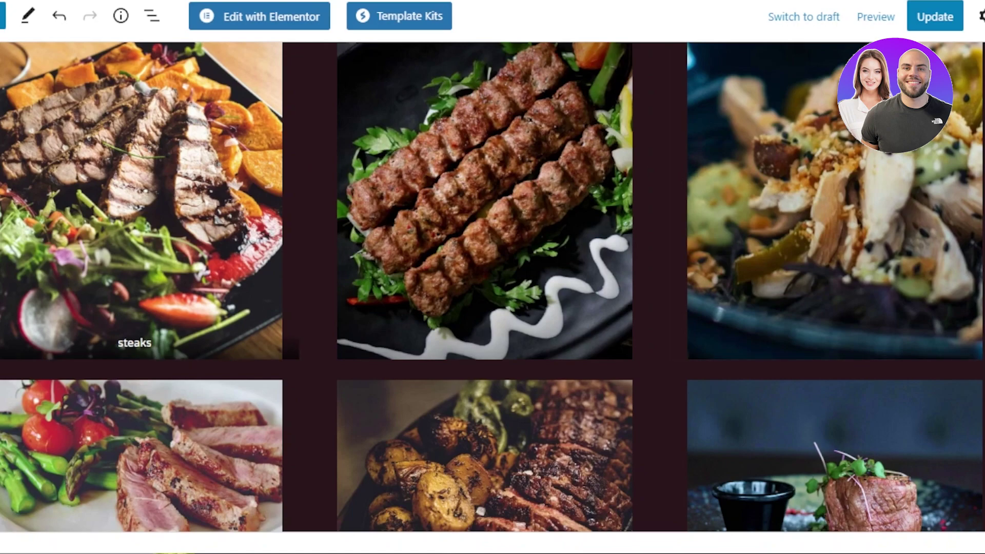
{"action": "scroll", "coordinate": [144, 392], "scroll_direction": "up", "scroll_amount": 3}
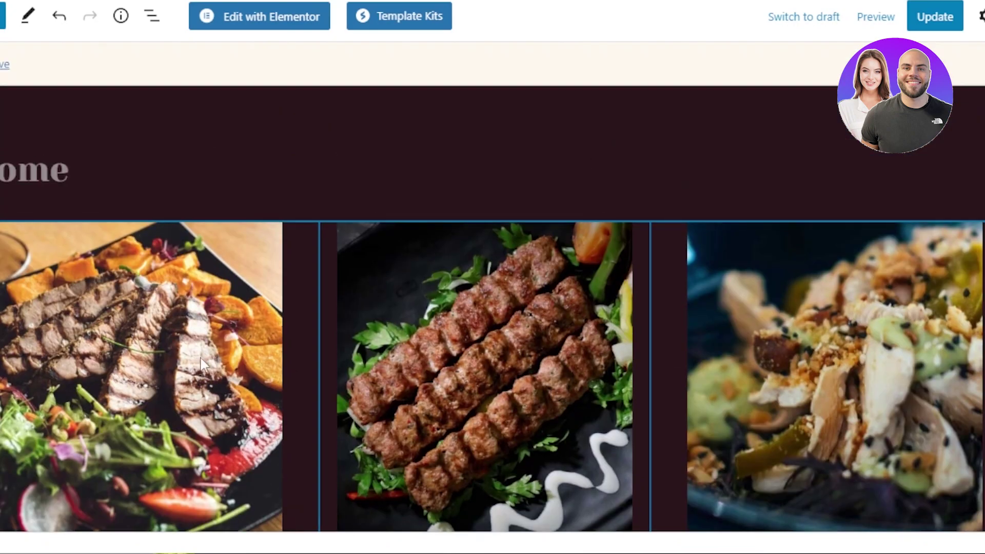
- Add the mocktail photo to the whole gallery and update it to nine images
{"action": "left_click", "coordinate": [144, 391]}
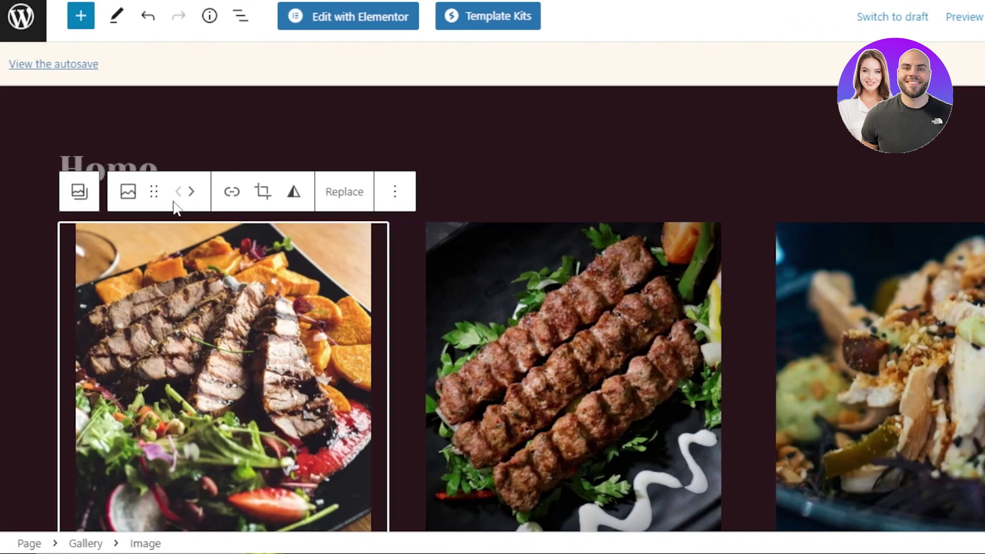
{"action": "scroll", "coordinate": [88, 209], "scroll_direction": "down", "scroll_amount": 3}
{"action": "left_click", "coordinate": [5, 191]}
{"action": "left_click", "coordinate": [165, 78]}
{"action": "left_click", "coordinate": [258, 140]}
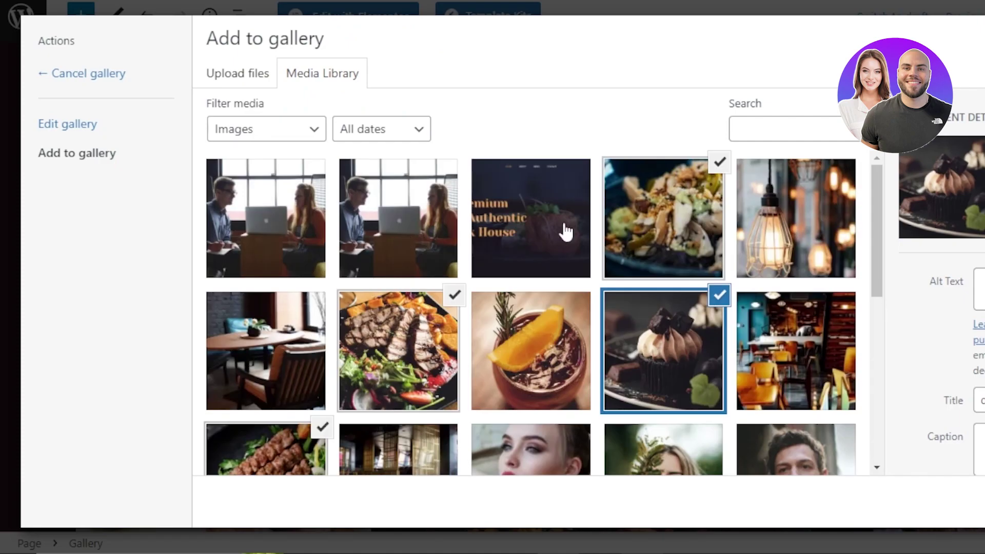
{"action": "left_click", "coordinate": [542, 403]}
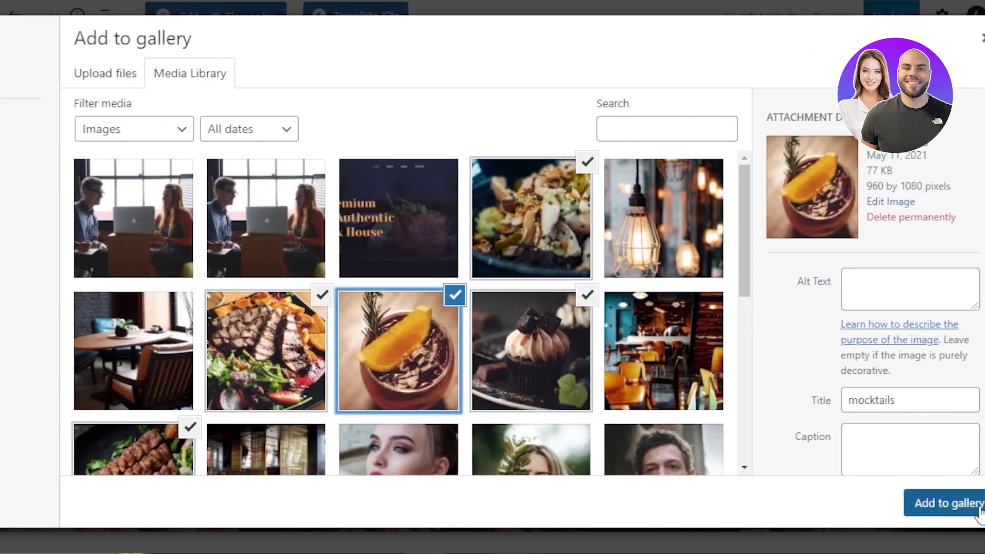
{"action": "left_click", "coordinate": [955, 504]}
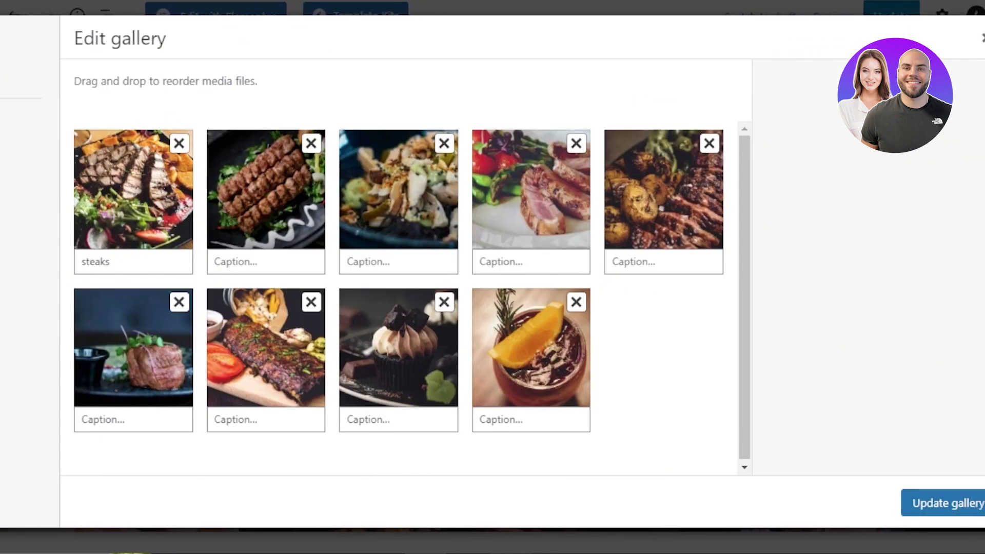
{"action": "left_click", "coordinate": [949, 503]}
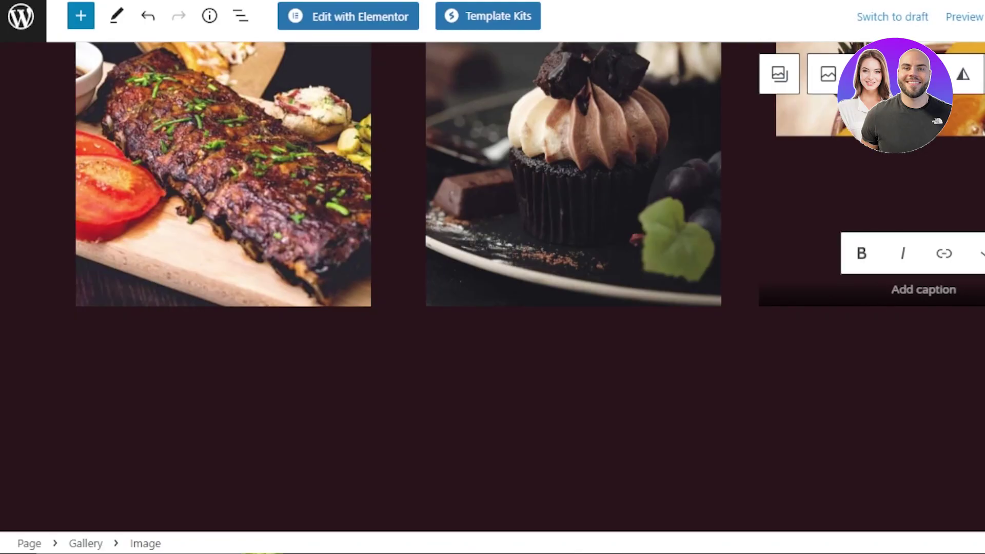
- Scroll through the three-column gallery led by the 'steaks' photo
{"action": "scroll", "coordinate": [513, 288], "scroll_direction": "up", "scroll_amount": 15}
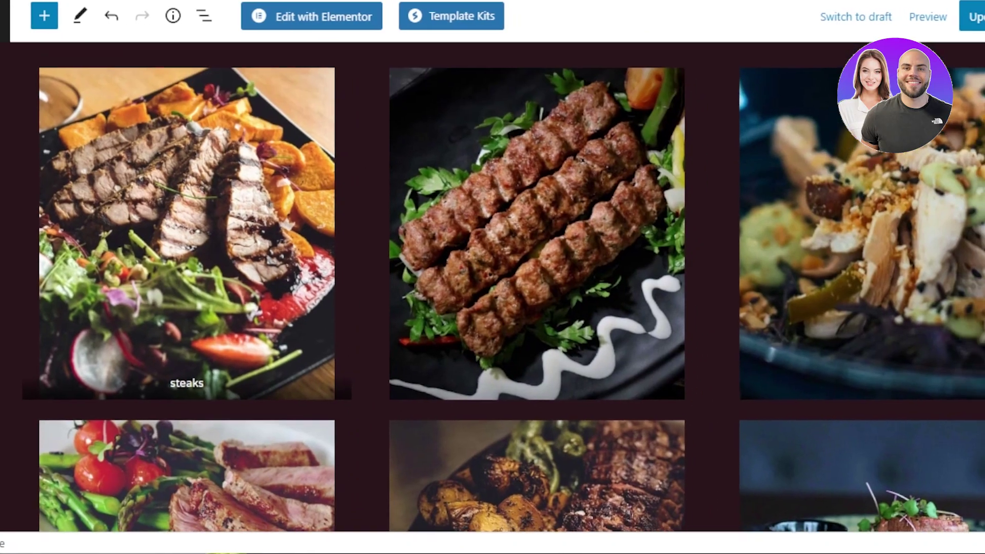
{"action": "scroll", "coordinate": [493, 287], "scroll_direction": "up", "scroll_amount": 3}
{"action": "scroll", "coordinate": [493, 288], "scroll_direction": "down", "scroll_amount": 12}
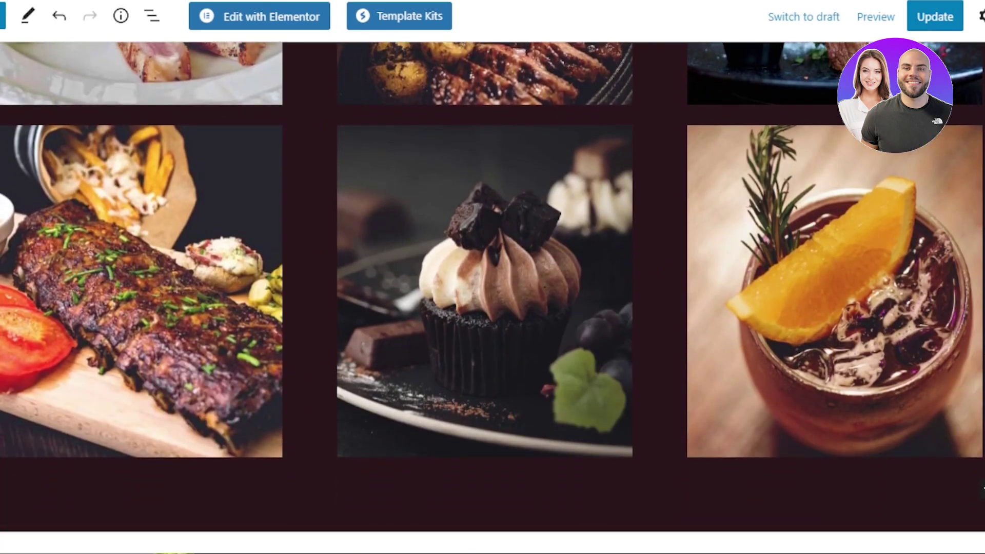
{"action": "scroll", "coordinate": [493, 287], "scroll_direction": "down", "scroll_amount": 3}
{"action": "scroll", "coordinate": [493, 288], "scroll_direction": "up", "scroll_amount": 9}
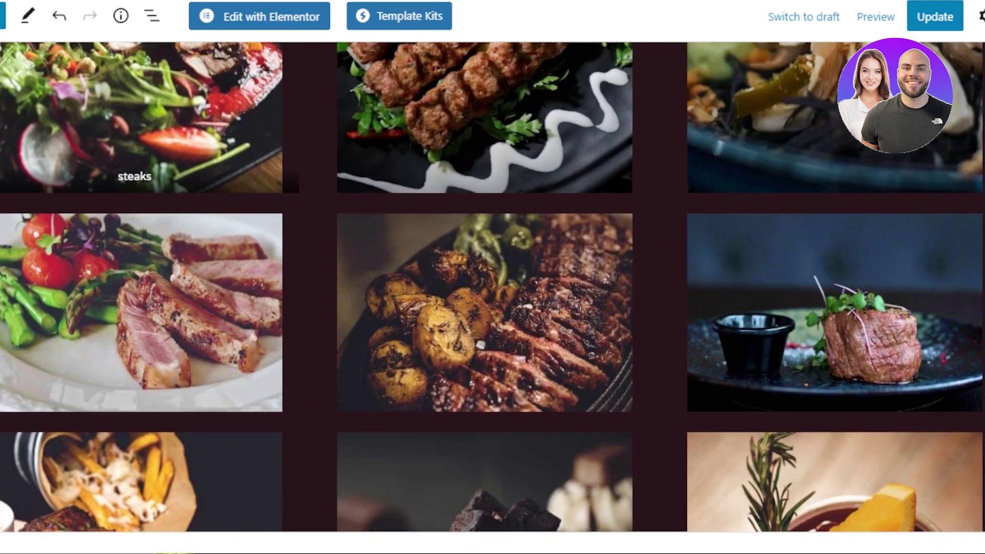
{"action": "scroll", "coordinate": [493, 287], "scroll_direction": "up", "scroll_amount": 5}
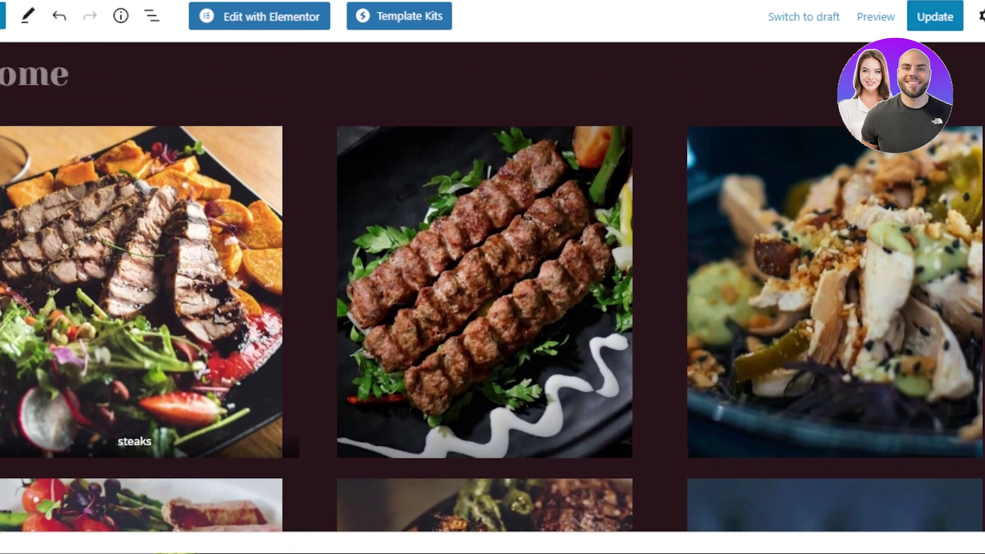
{"action": "scroll", "coordinate": [492, 287], "scroll_direction": "down", "scroll_amount": 5}
{"action": "scroll", "coordinate": [492, 288], "scroll_direction": "down", "scroll_amount": 2}
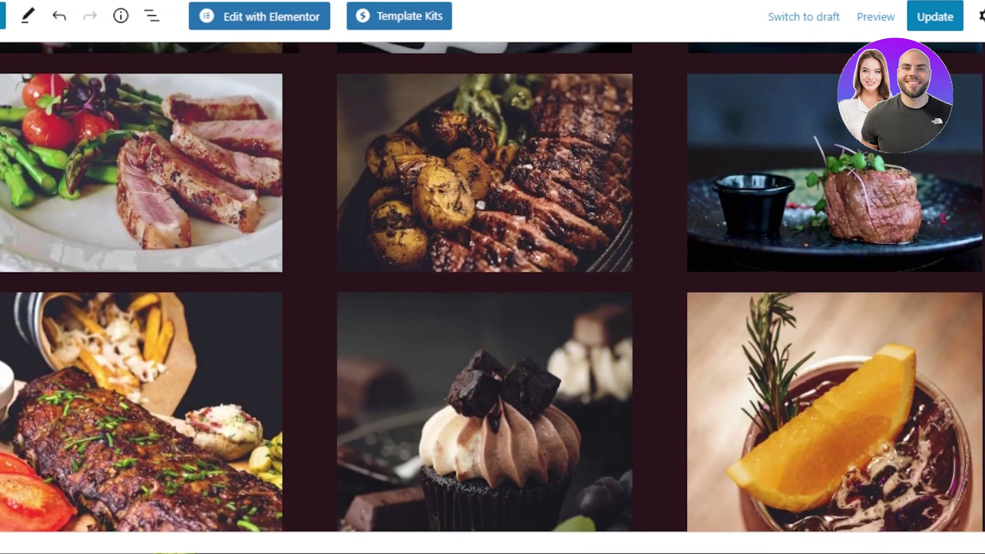
{"action": "scroll", "coordinate": [493, 288], "scroll_direction": "down", "scroll_amount": 5}
{"action": "scroll", "coordinate": [493, 287], "scroll_direction": "up", "scroll_amount": 12}
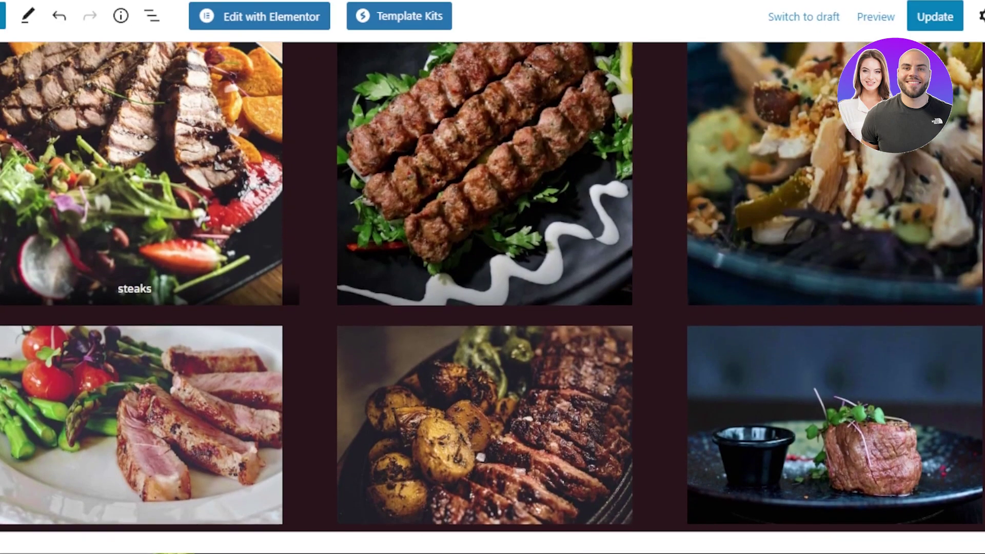
{"action": "scroll", "coordinate": [59, 280], "scroll_direction": "down", "scroll_amount": 4}
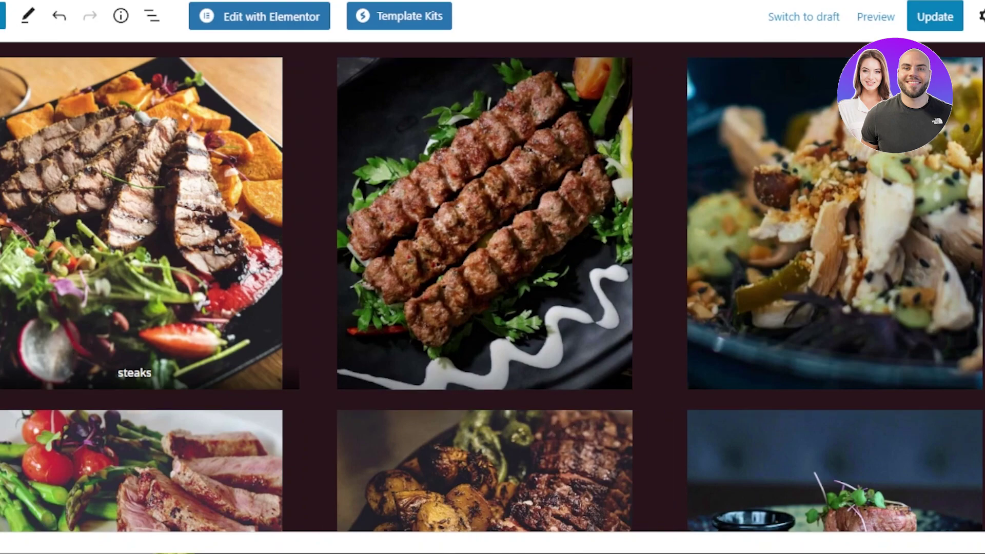
{"action": "scroll", "coordinate": [493, 287], "scroll_direction": "down", "scroll_amount": 15}
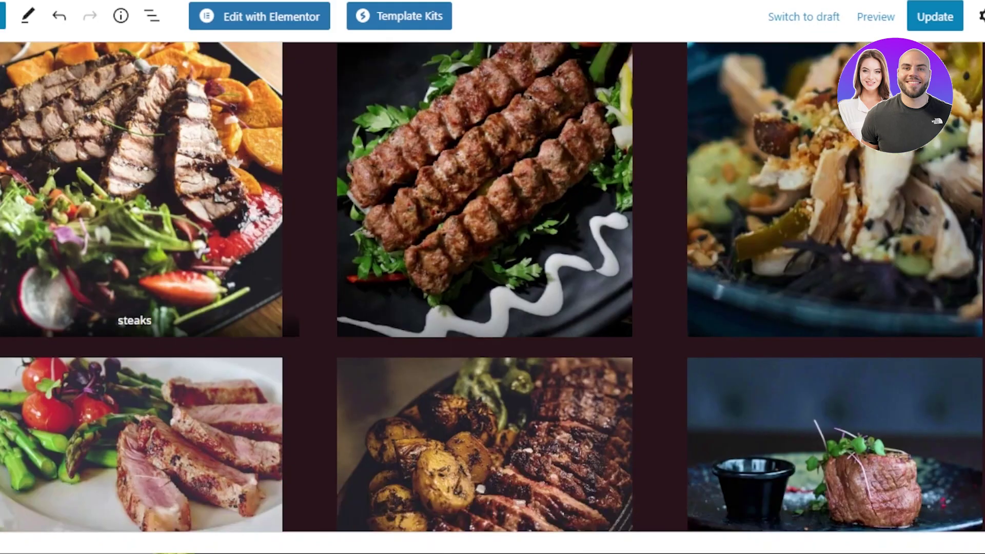
{"action": "scroll", "coordinate": [492, 287], "scroll_direction": "up", "scroll_amount": 18}
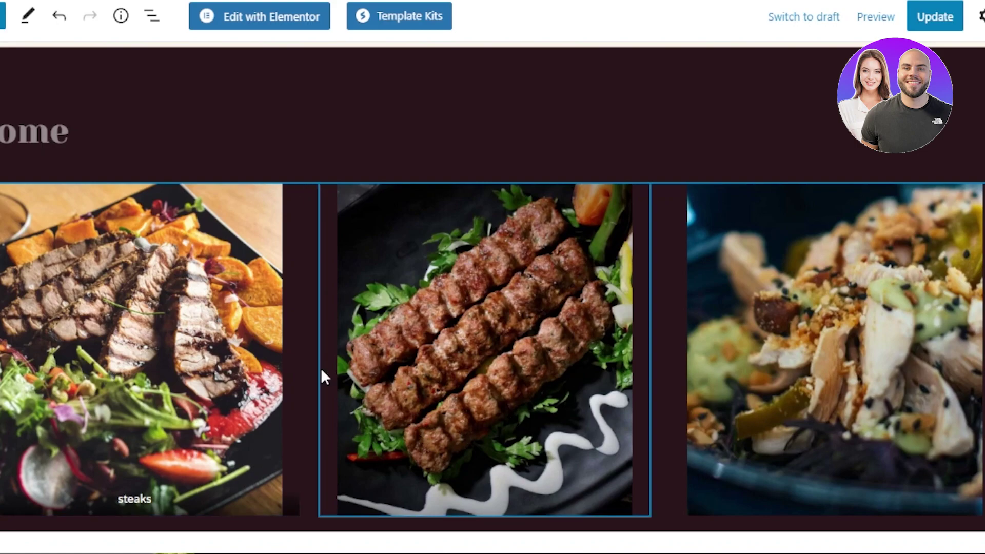
{"action": "left_click", "coordinate": [185, 376]}
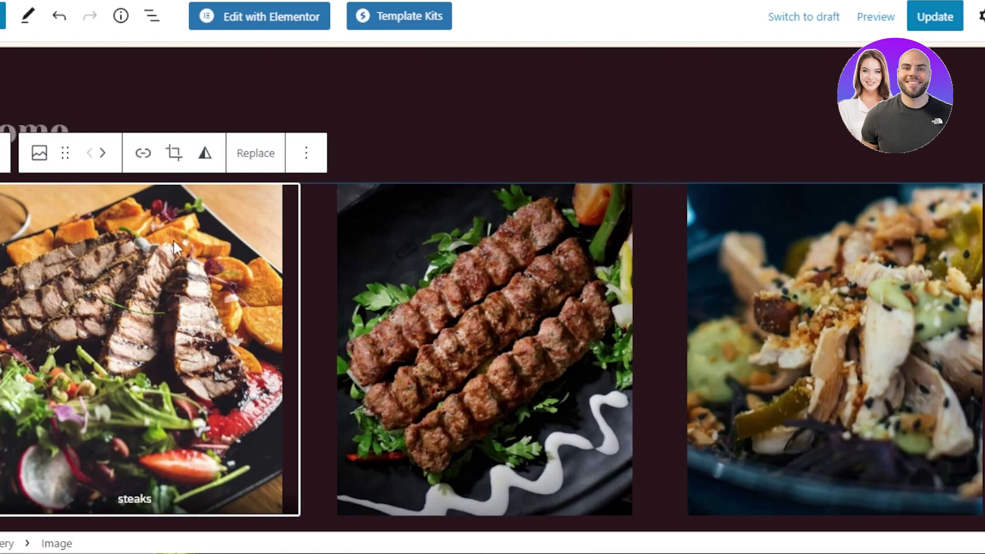
{"action": "left_click", "coordinate": [306, 153]}
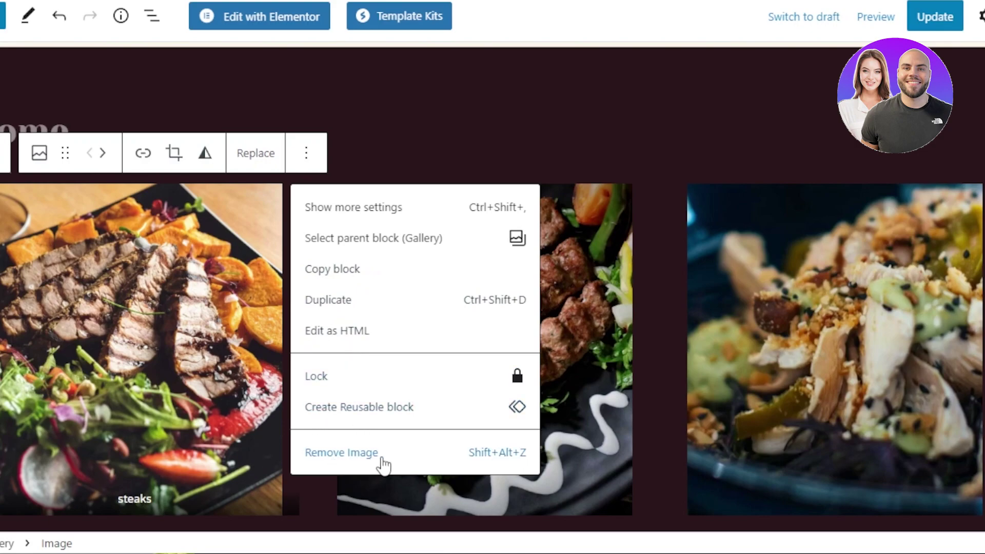
{"action": "left_click", "coordinate": [69, 131]}
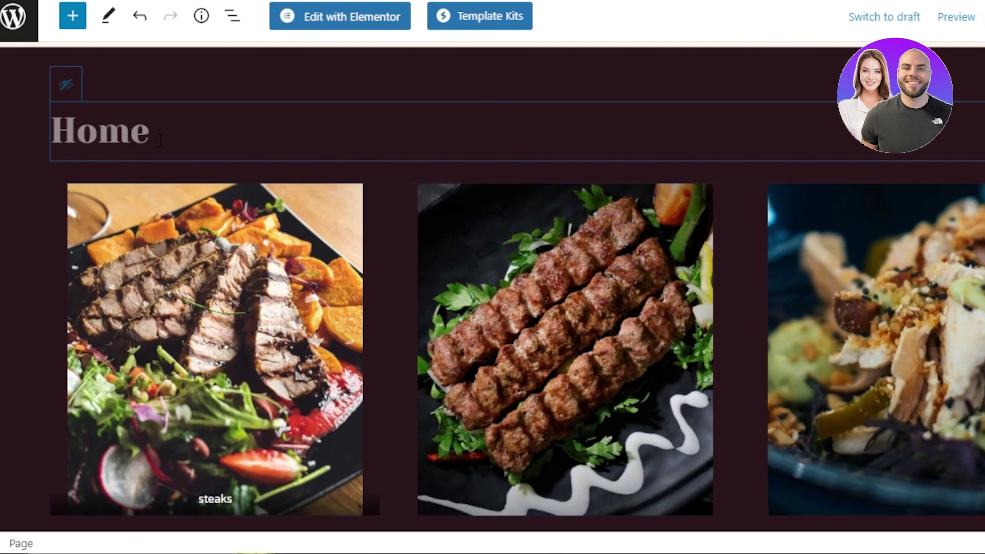
- Replace the page title 'Home' with 'FOOD'
{"action": "key", "text": "BackSpace"}
{"action": "key", "text": "BackSpace"}
{"action": "key", "text": "BackSpace"}
{"action": "key", "text": "BackSpace"}
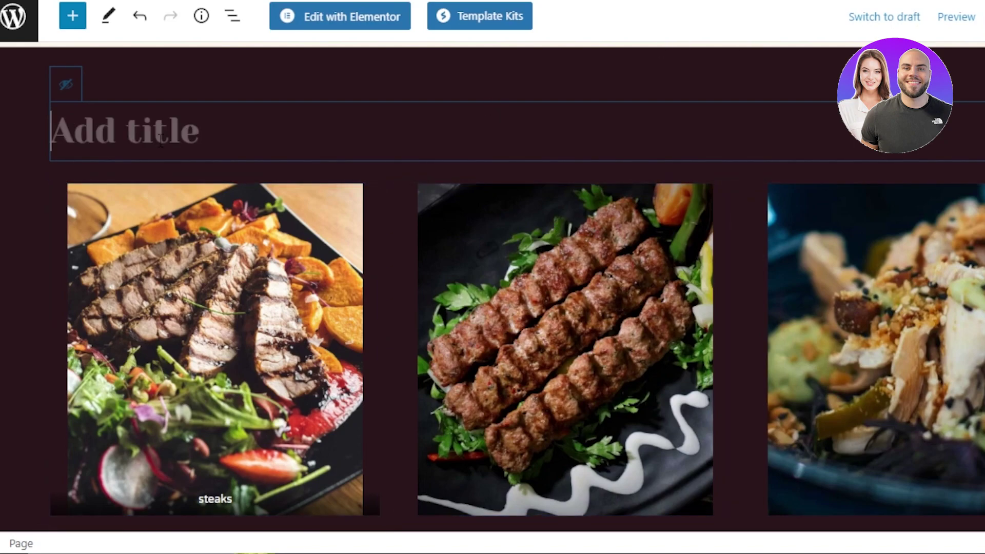
{"action": "type", "text": "FOOD"}
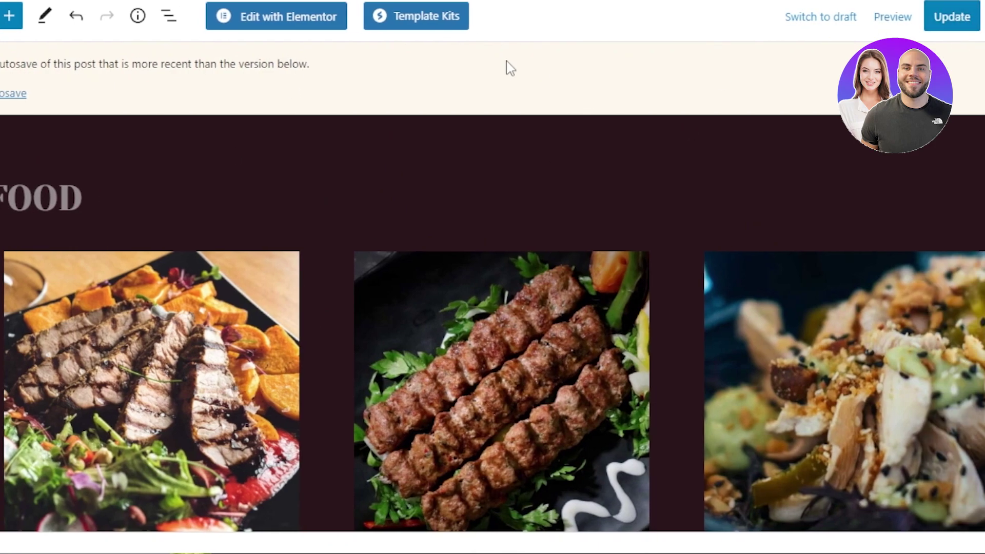
{"action": "left_click", "coordinate": [895, 20]}
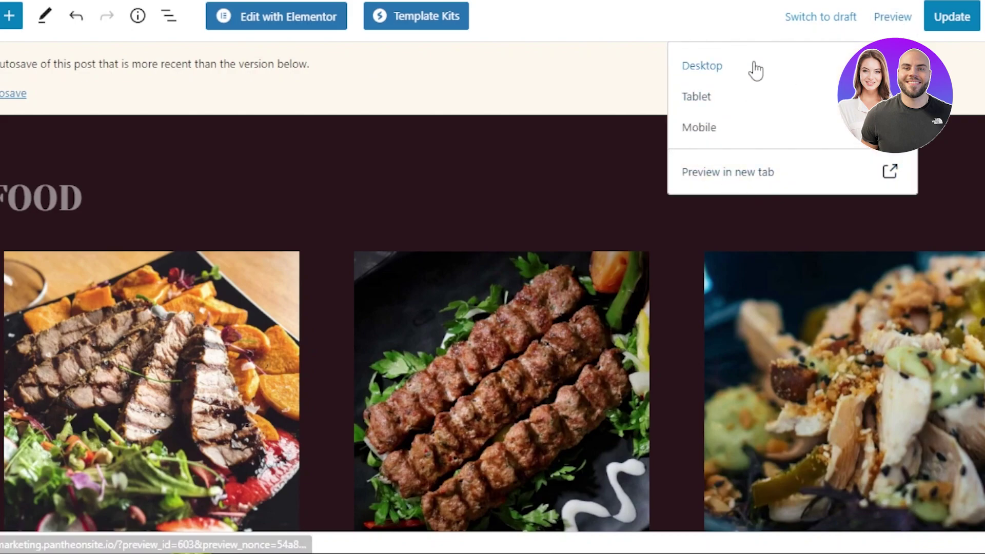
{"action": "left_click", "coordinate": [888, 173]}
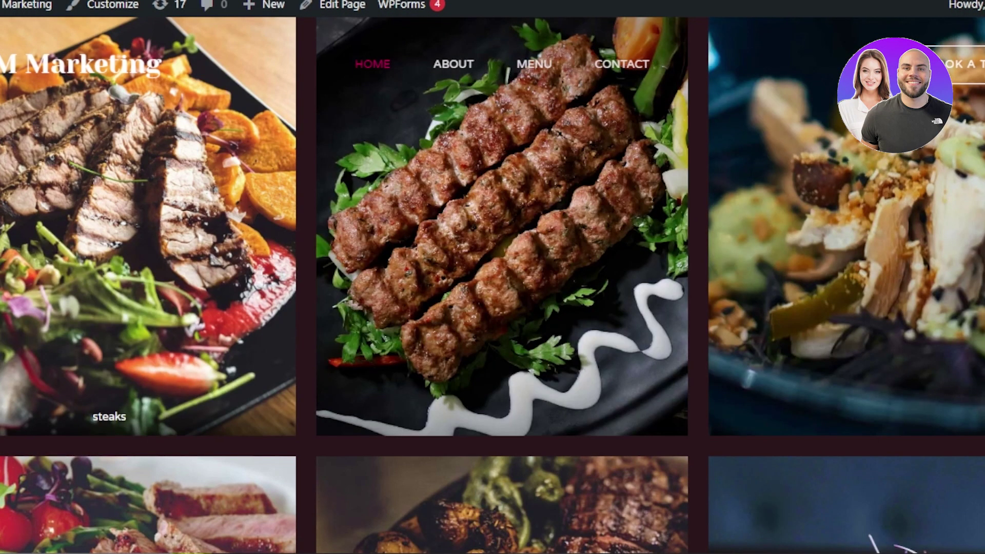
{"action": "scroll", "coordinate": [493, 284], "scroll_direction": "down", "scroll_amount": 20}
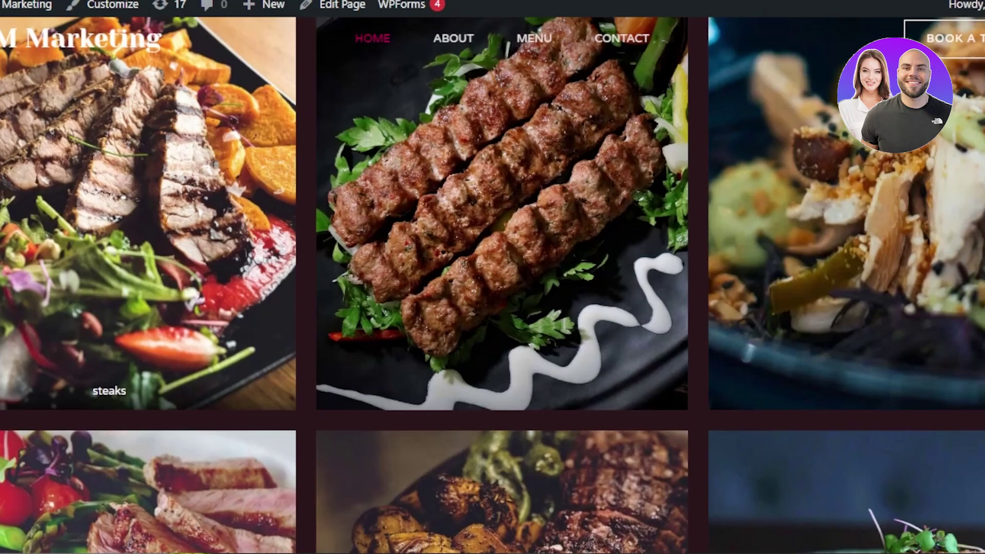
{"action": "scroll", "coordinate": [493, 285], "scroll_direction": "up", "scroll_amount": 1}
{"action": "scroll", "coordinate": [493, 285], "scroll_direction": "down", "scroll_amount": 10}
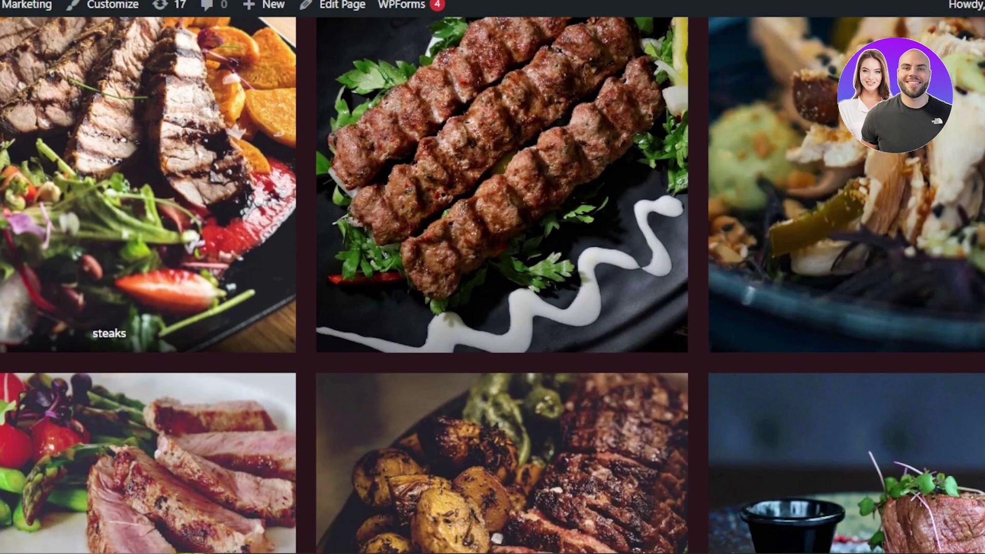
{"action": "scroll", "coordinate": [493, 285], "scroll_direction": "up", "scroll_amount": 10}
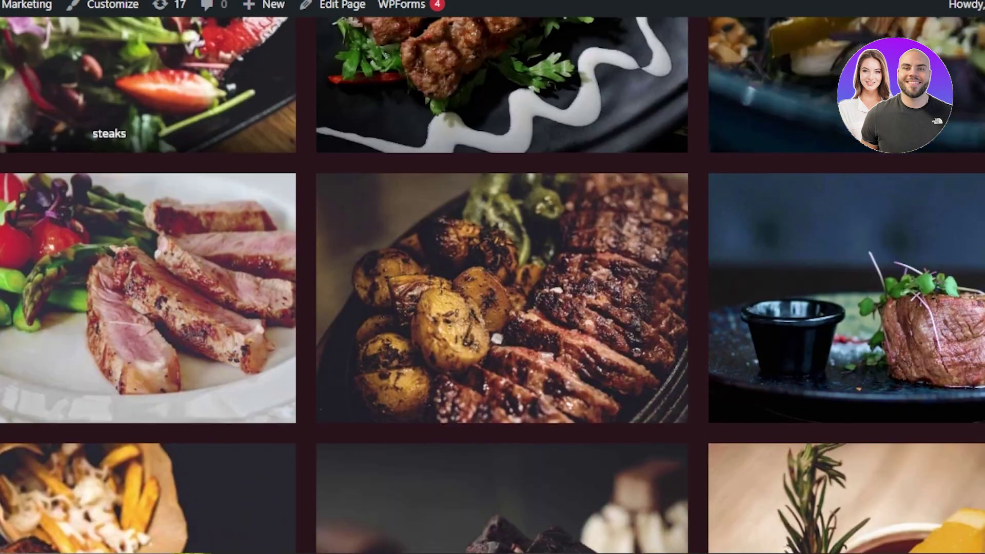
{"action": "scroll", "coordinate": [492, 285], "scroll_direction": "down", "scroll_amount": 5}
{"action": "scroll", "coordinate": [492, 285], "scroll_direction": "up", "scroll_amount": 2}
{"action": "scroll", "coordinate": [493, 285], "scroll_direction": "up", "scroll_amount": 6}
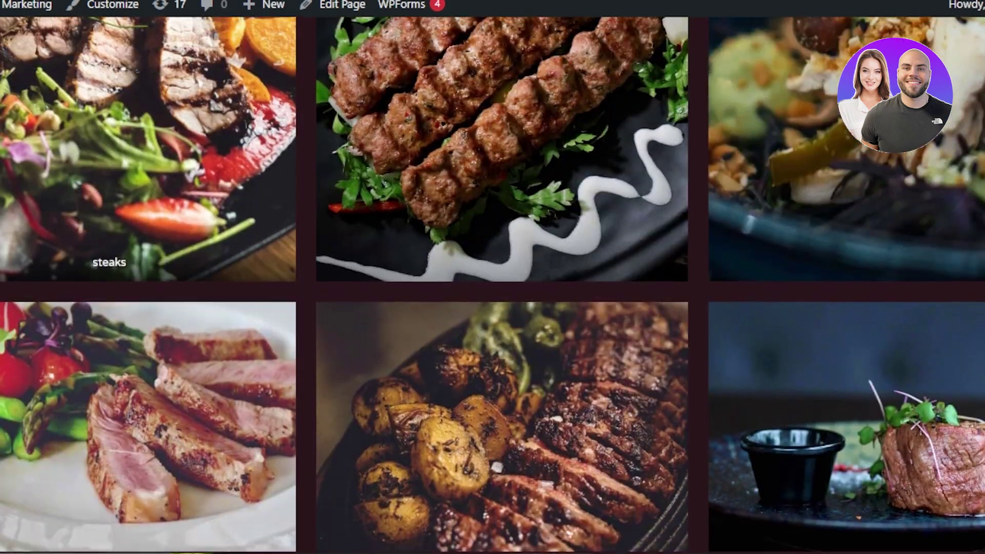
{"action": "scroll", "coordinate": [493, 285], "scroll_direction": "down", "scroll_amount": 15}
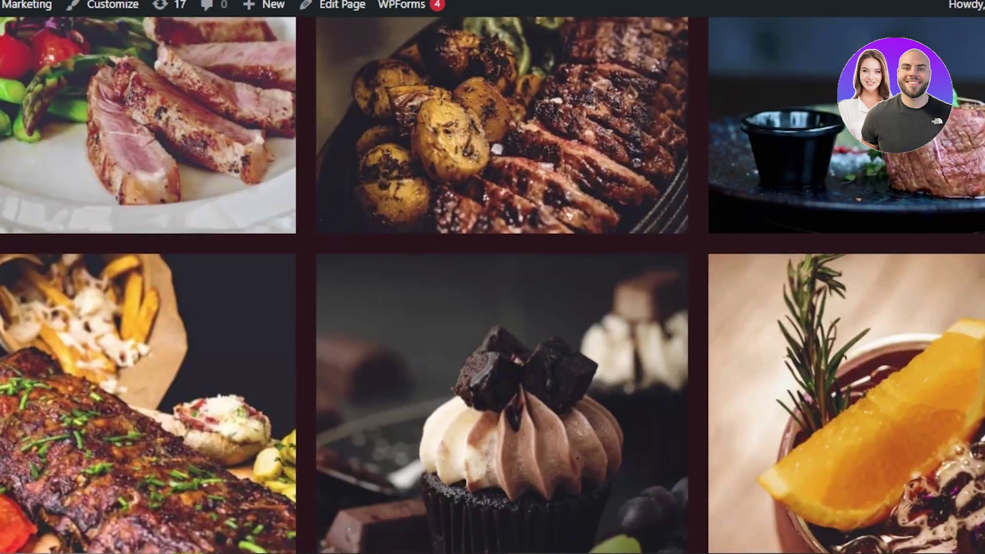
{"action": "scroll", "coordinate": [492, 285], "scroll_direction": "up", "scroll_amount": 5}
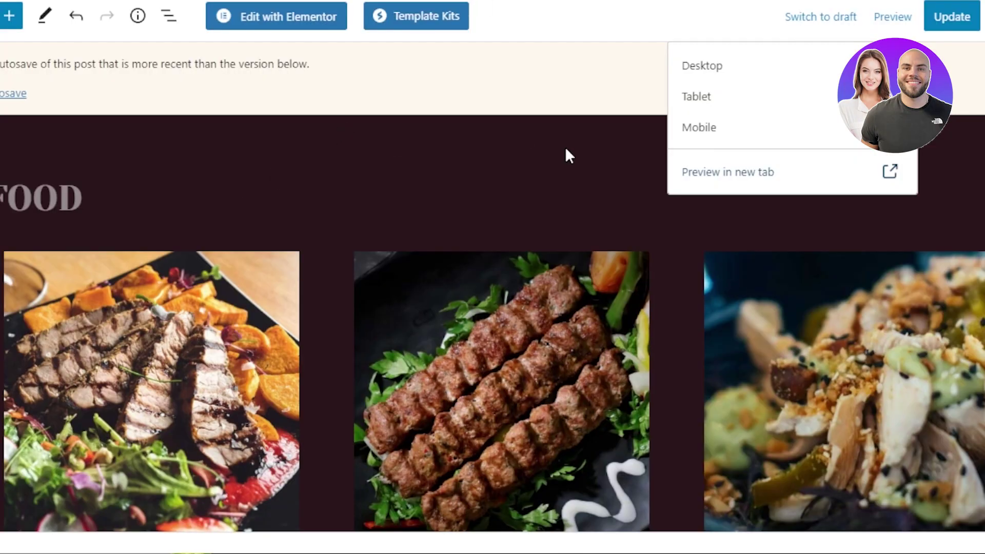
{"action": "left_click", "coordinate": [538, 171]}
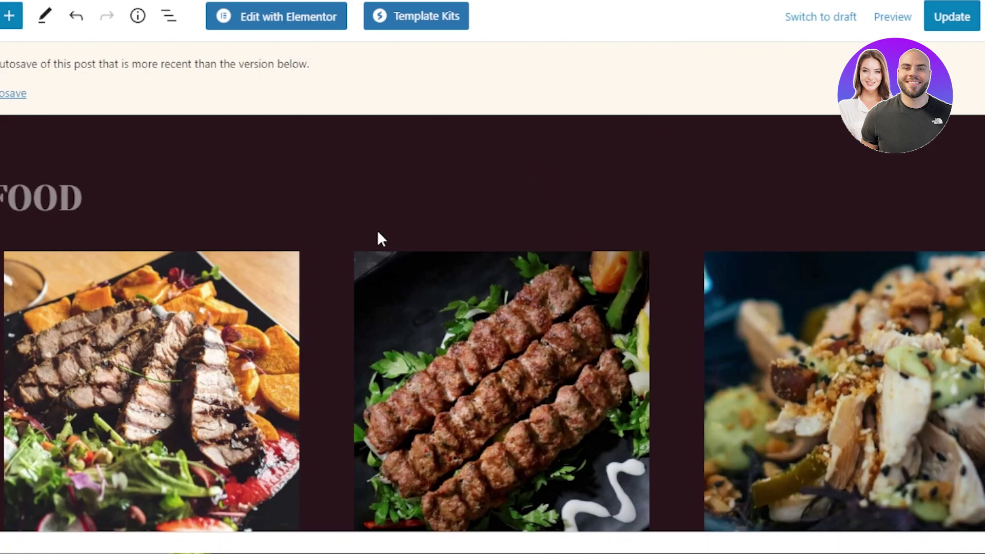
- Set the gallery's alignment to center, then back to none
{"action": "left_click", "coordinate": [121, 268]}
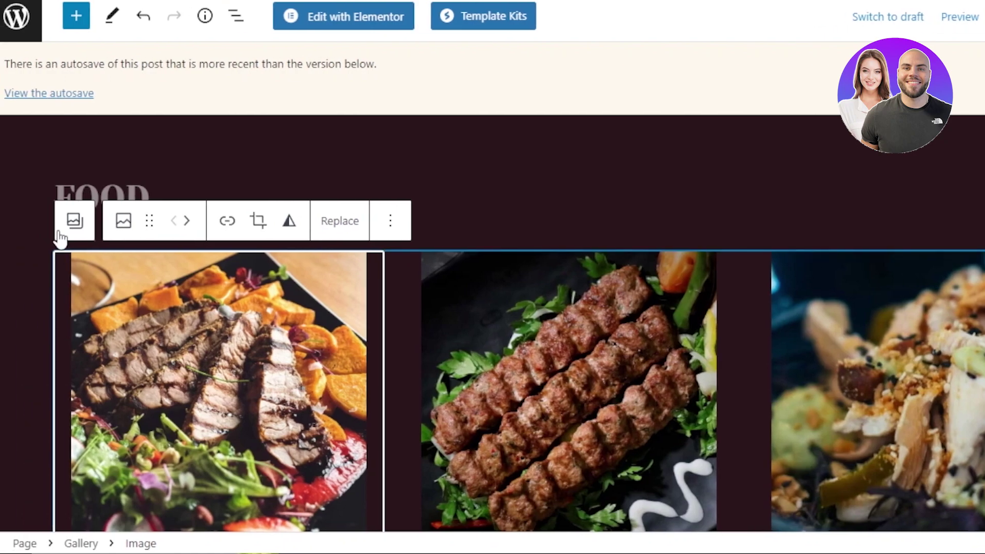
{"action": "left_click", "coordinate": [8, 221]}
{"action": "scroll", "coordinate": [43, 257], "scroll_direction": "down", "scroll_amount": 4}
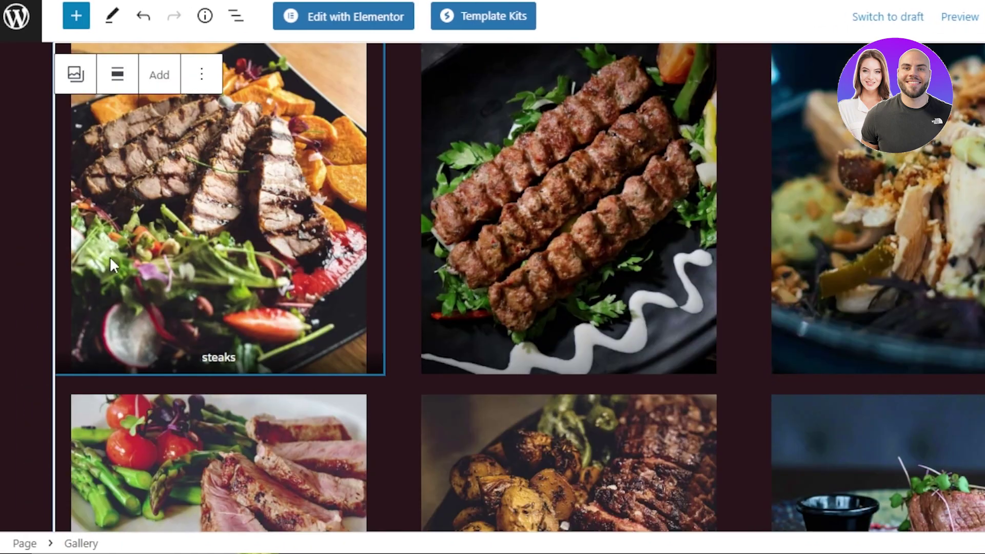
{"action": "left_click", "coordinate": [117, 75]}
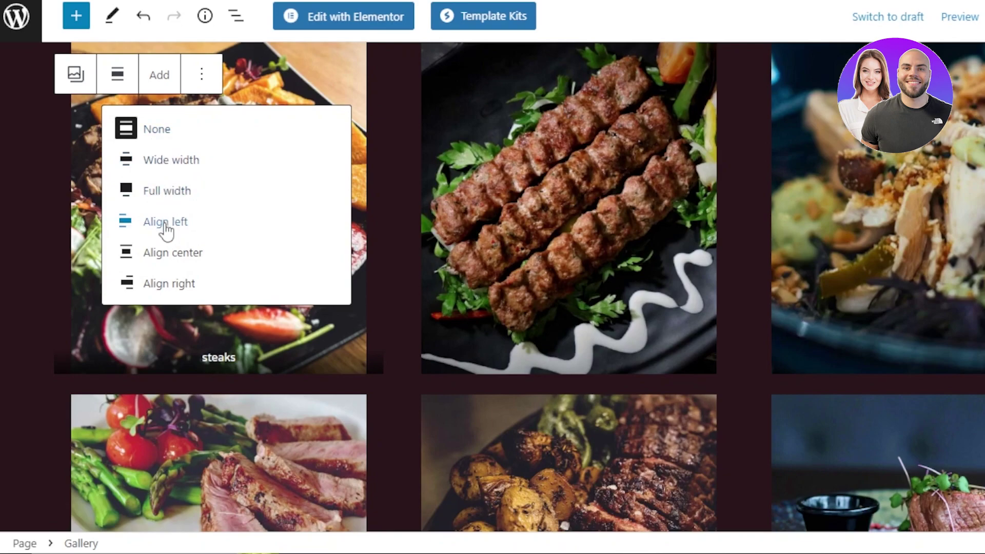
{"action": "left_click", "coordinate": [169, 254]}
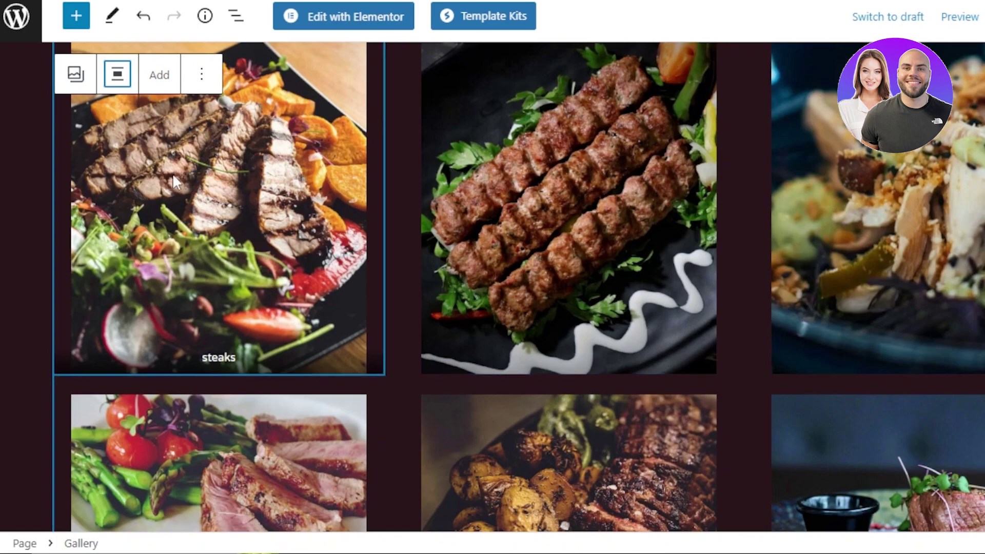
{"action": "left_click", "coordinate": [124, 85]}
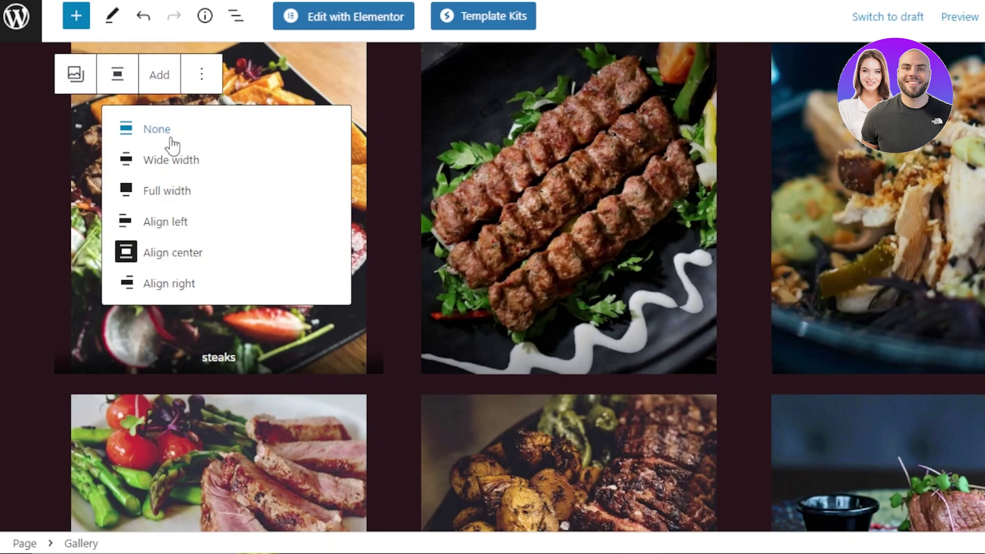
{"action": "left_click", "coordinate": [168, 145]}
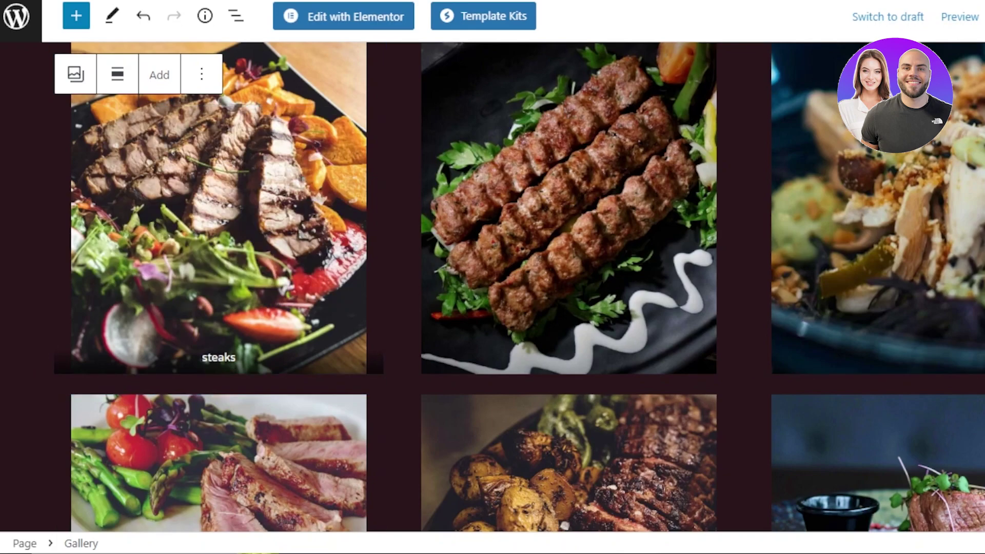
- Switch to the Media Library browser tab
{"action": "scroll", "coordinate": [493, 287], "scroll_direction": "down", "scroll_amount": 15}
{"action": "scroll", "coordinate": [493, 288], "scroll_direction": "up", "scroll_amount": 20}
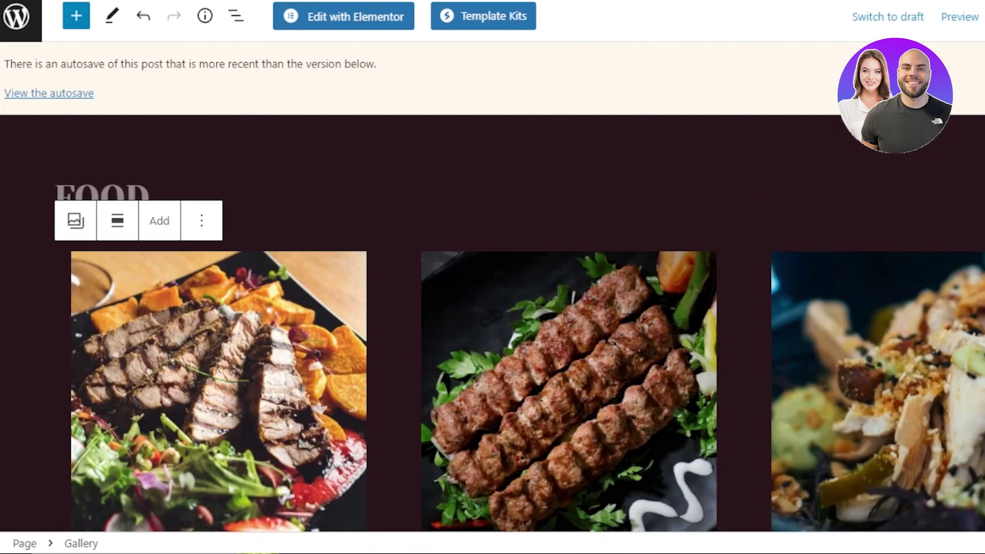
{"action": "left_click", "coordinate": [241, 1]}
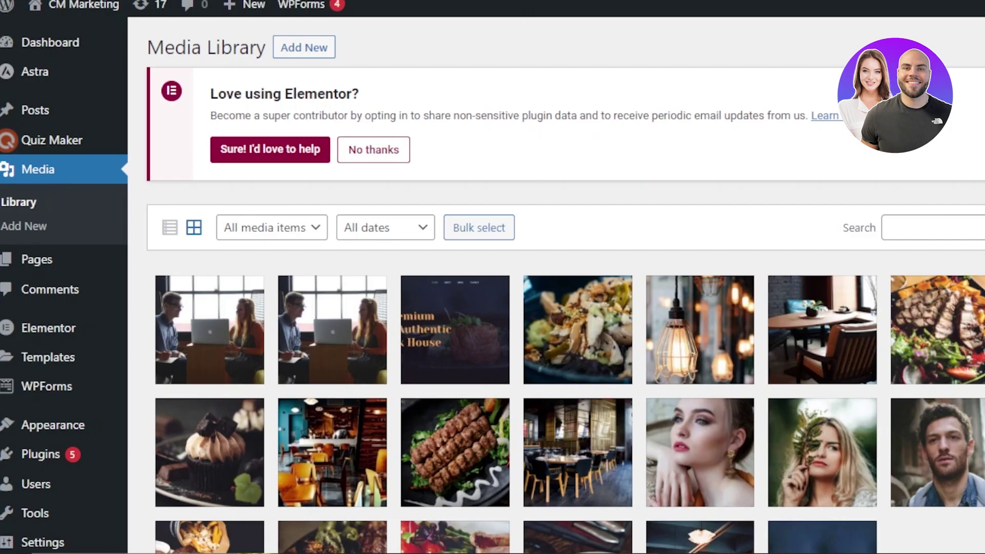
- Back in the FOOD page editor, scroll the gallery rows and deselect the block
{"action": "left_click", "coordinate": [84, 4]}
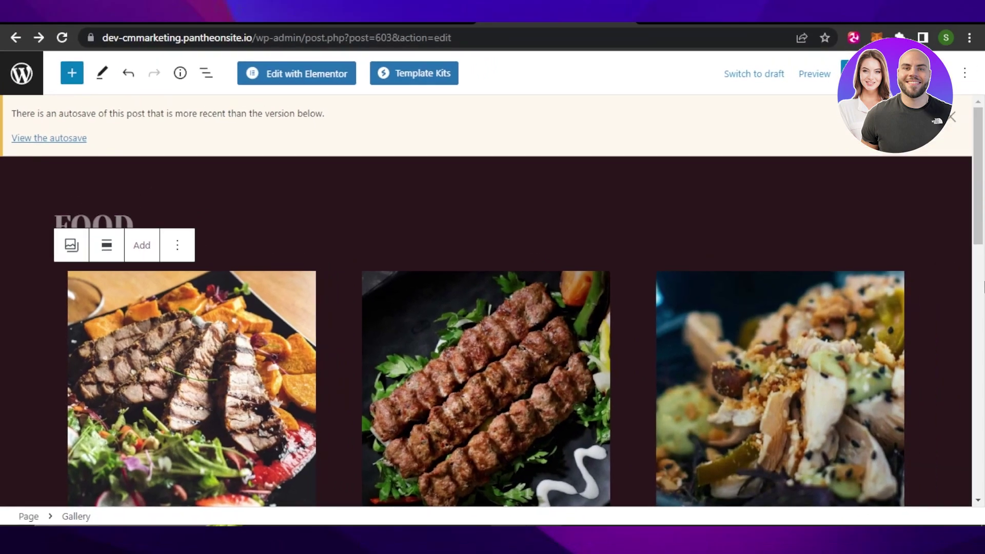
{"action": "scroll", "coordinate": [959, 284], "scroll_direction": "down", "scroll_amount": 5}
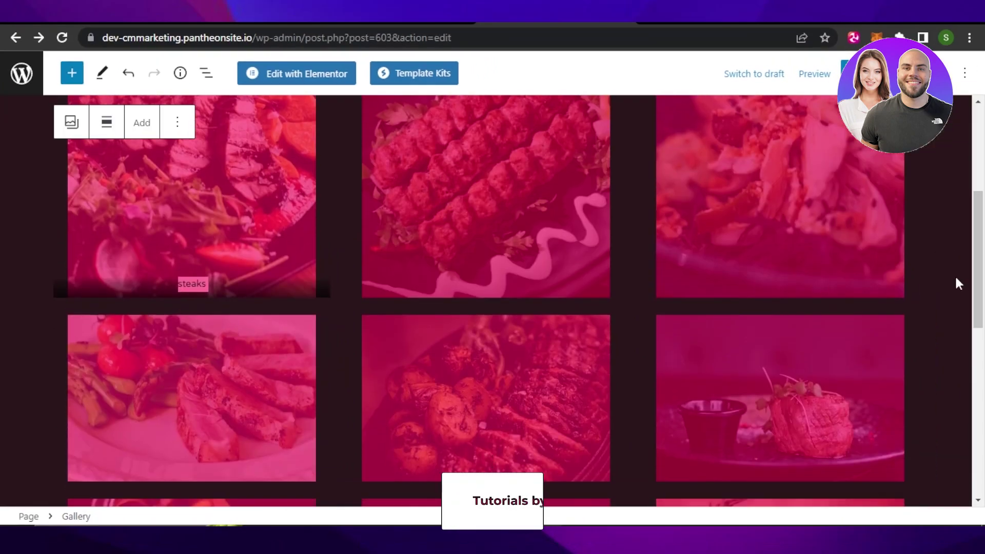
{"action": "left_click", "coordinate": [958, 284]}
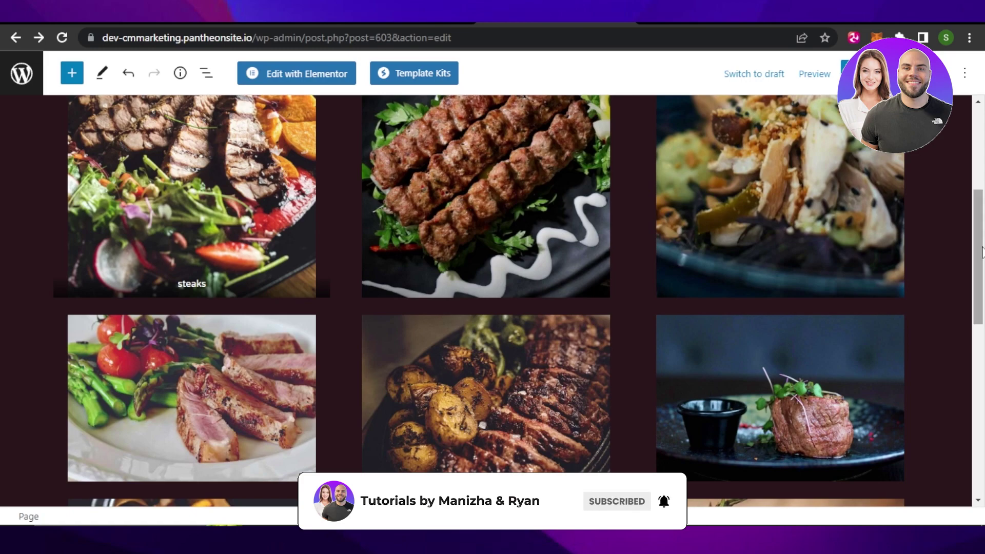